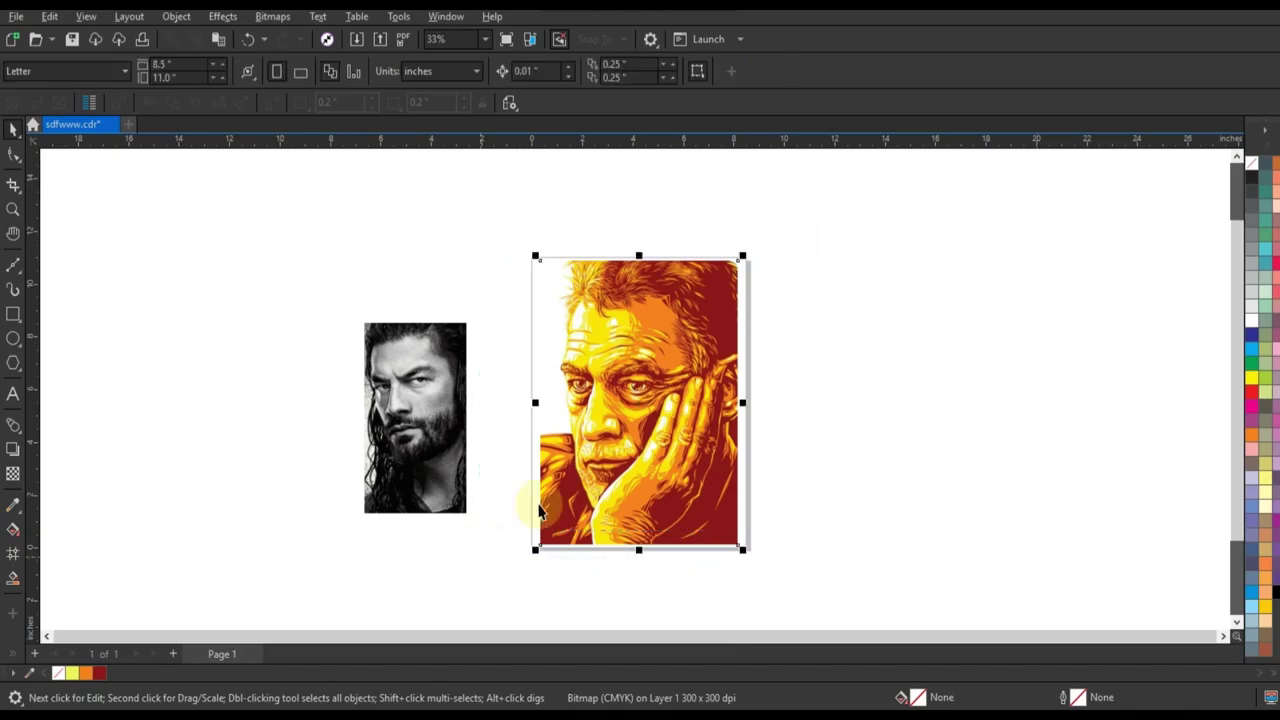
Duplicate the grayscale photo three times into an evenly spaced row to its left
key(shift+F2)
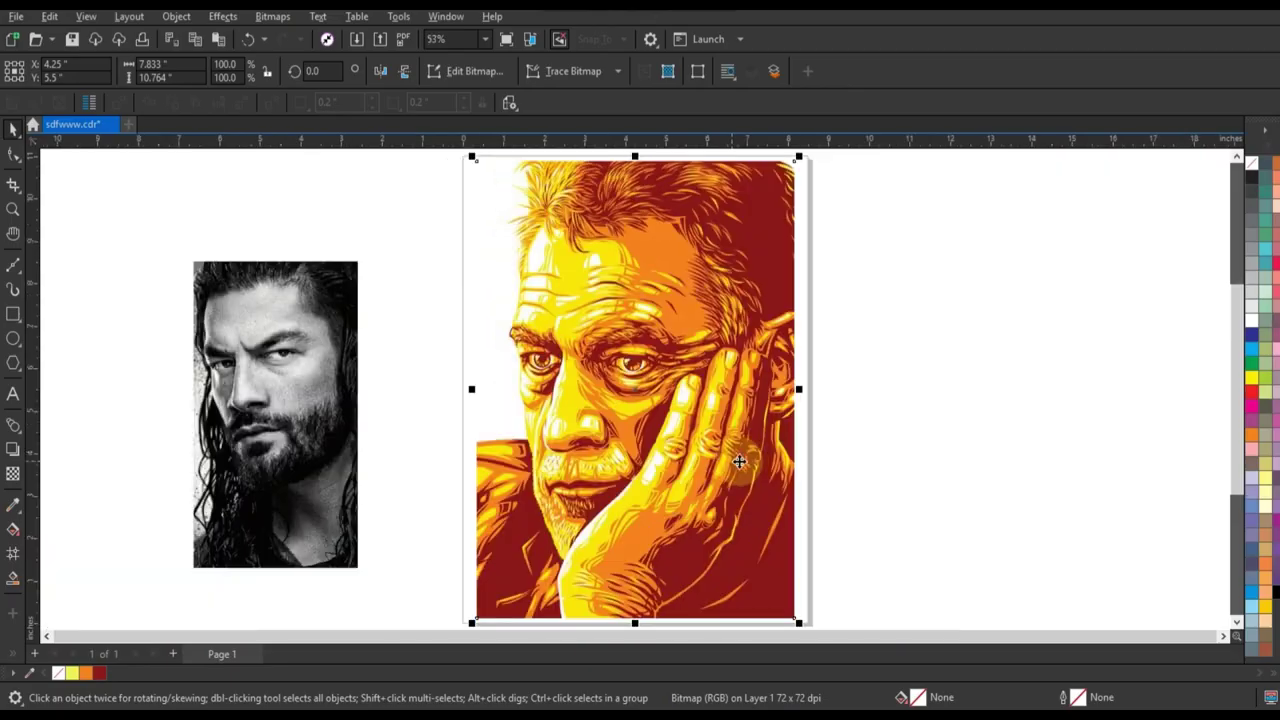
scroll(737, 457, down, 2)
click(505, 447)
scroll(818, 374, up, 2)
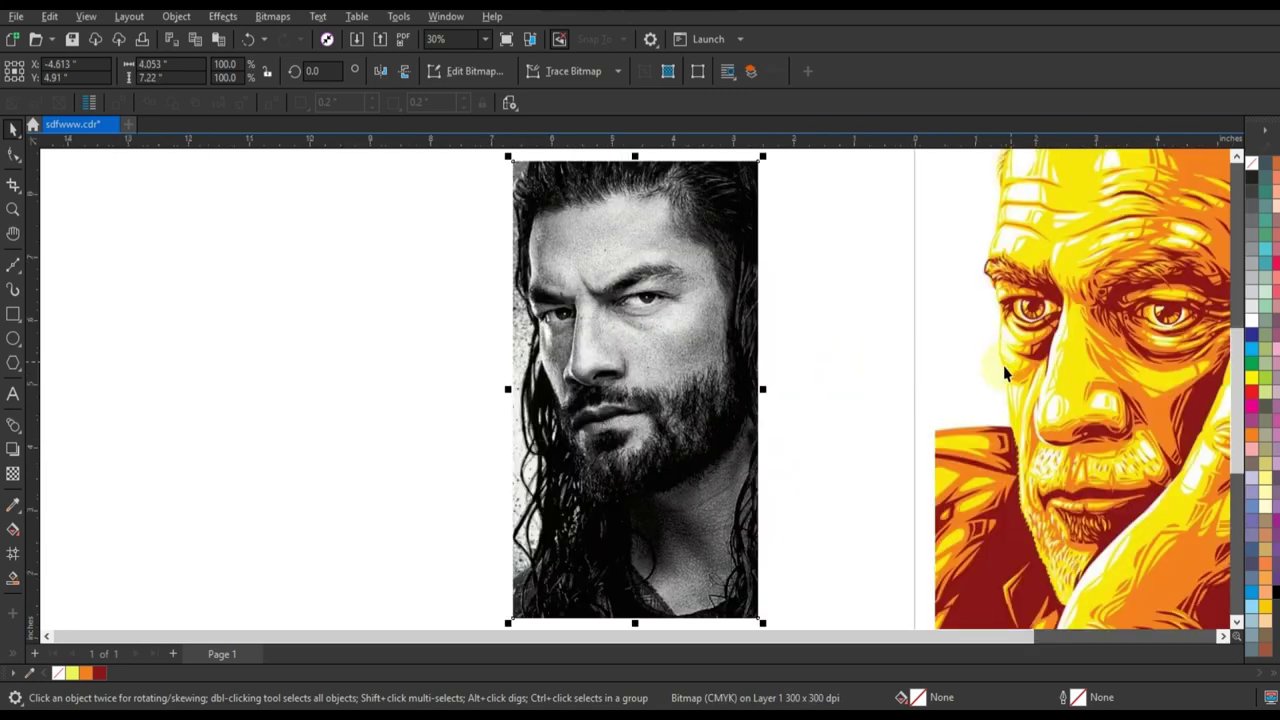
scroll(914, 420, down, 2)
drag(812, 368, 610, 380)
key(ctrl+r)
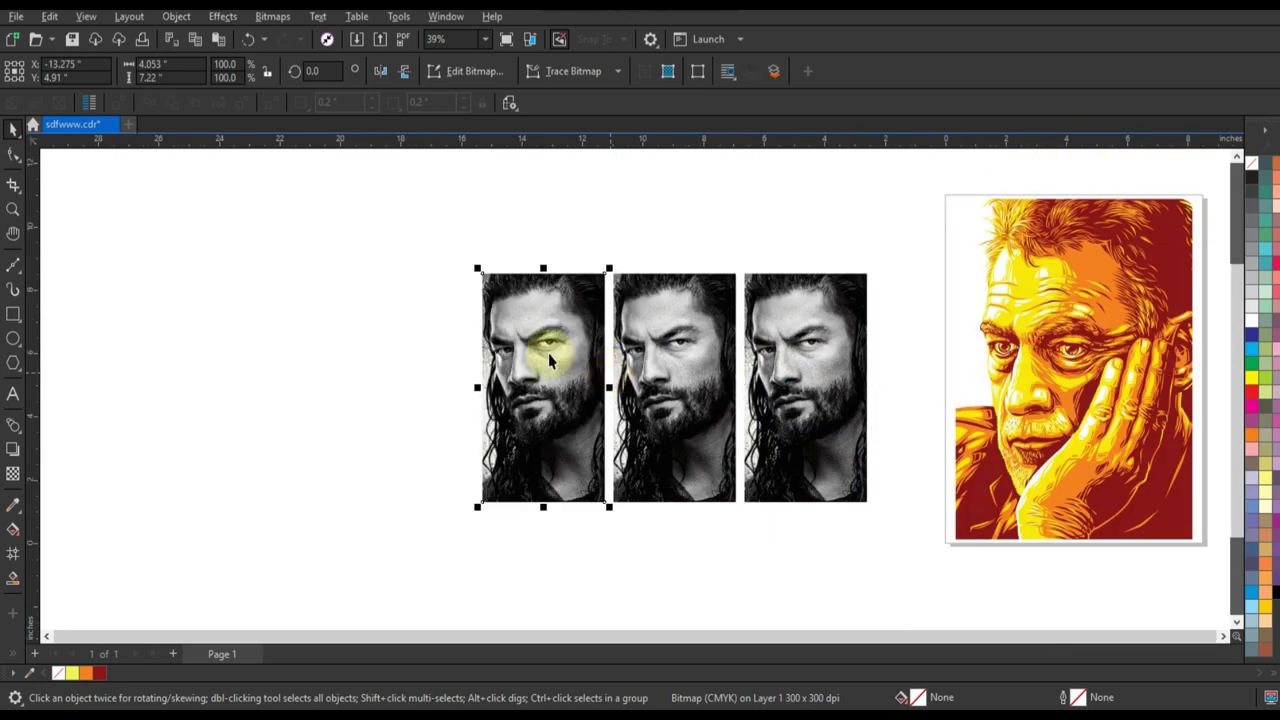
key(ctrl+r)
Zoom to the four portrait copies and select the rightmost one
drag(334, 237, 882, 527)
key(shift+F2)
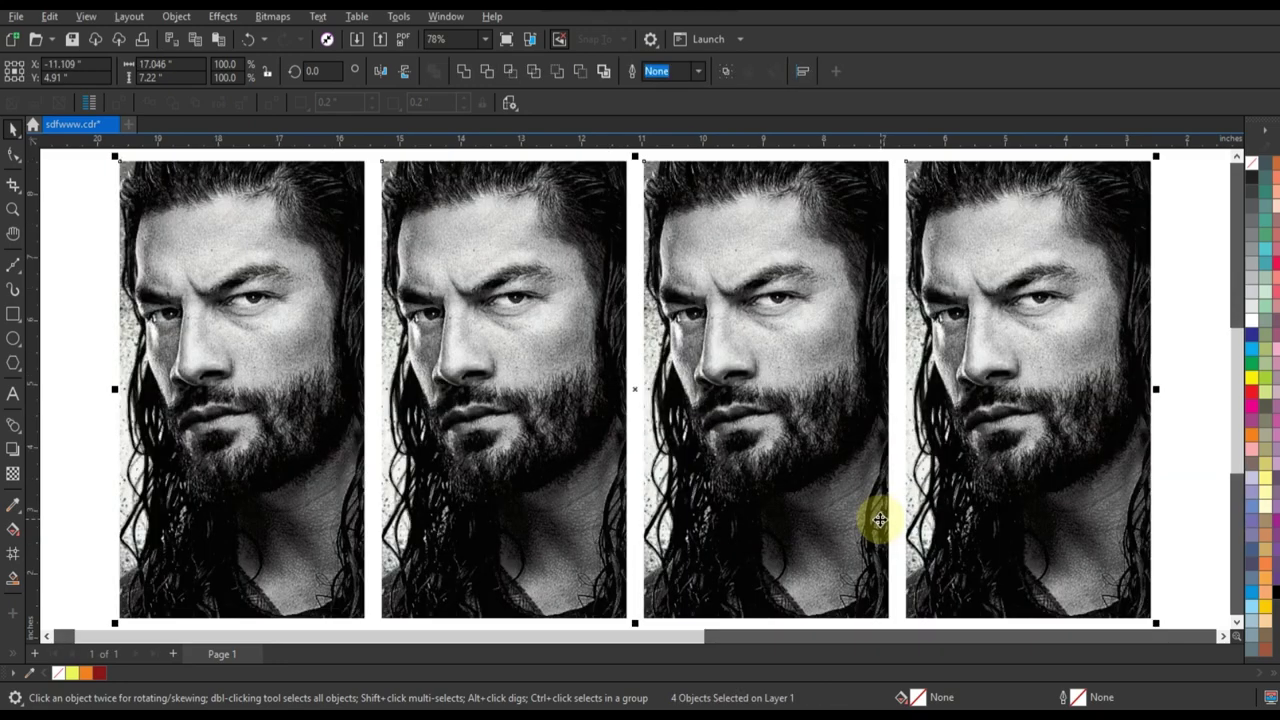
key(Escape)
click(1000, 410)
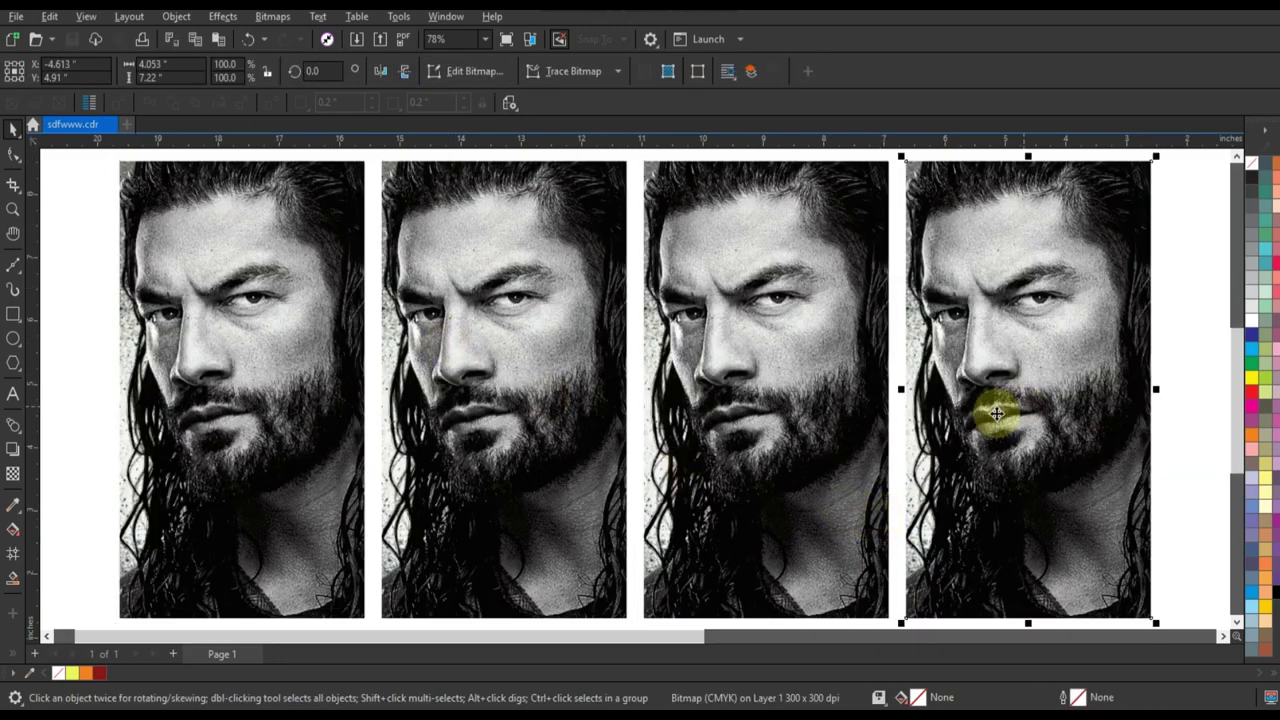
scroll(272, 360, down, 1)
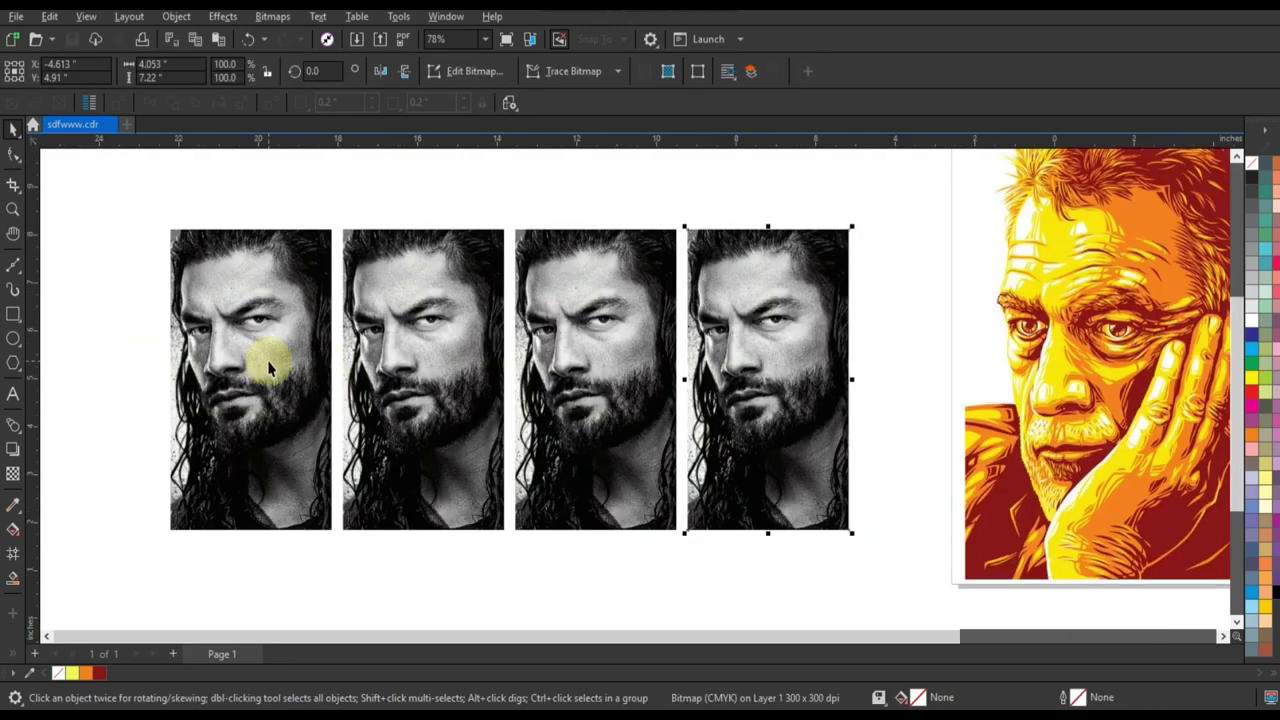
Convert the fourth copy to 1-bit Line Art black-and-white at threshold 191
click(272, 16)
mouse_move(286, 160)
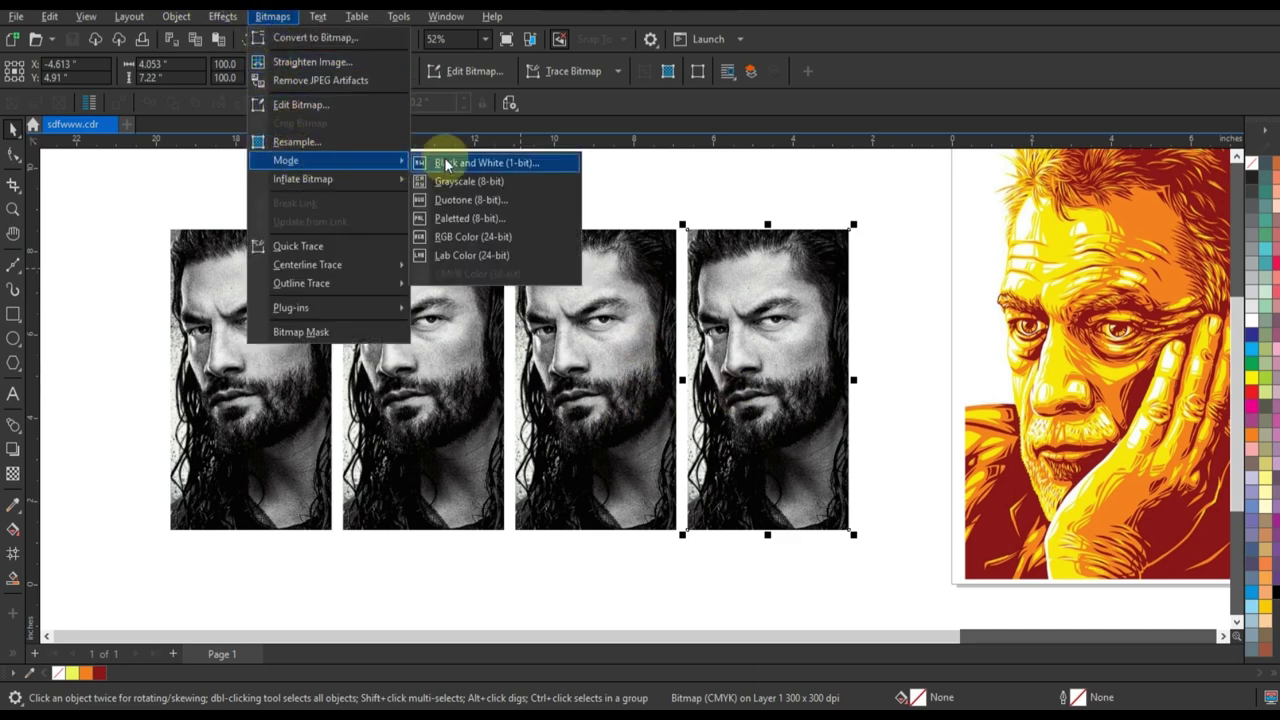
click(447, 165)
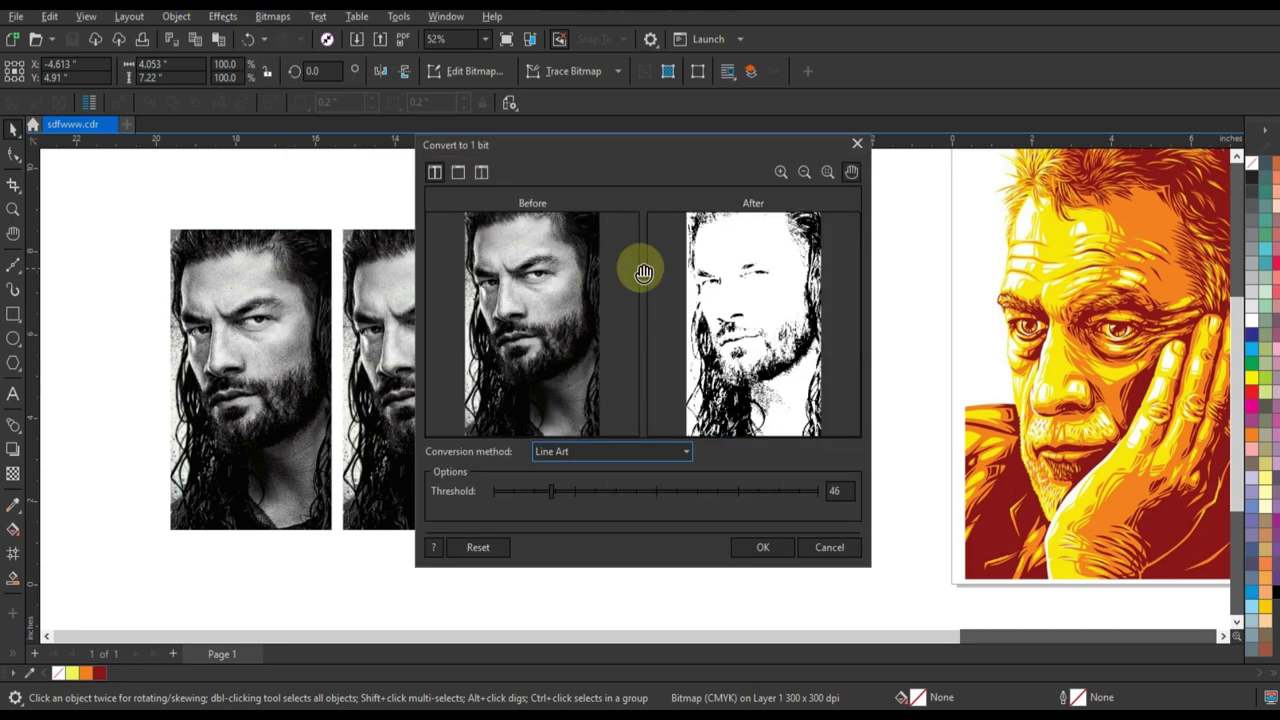
click(597, 449)
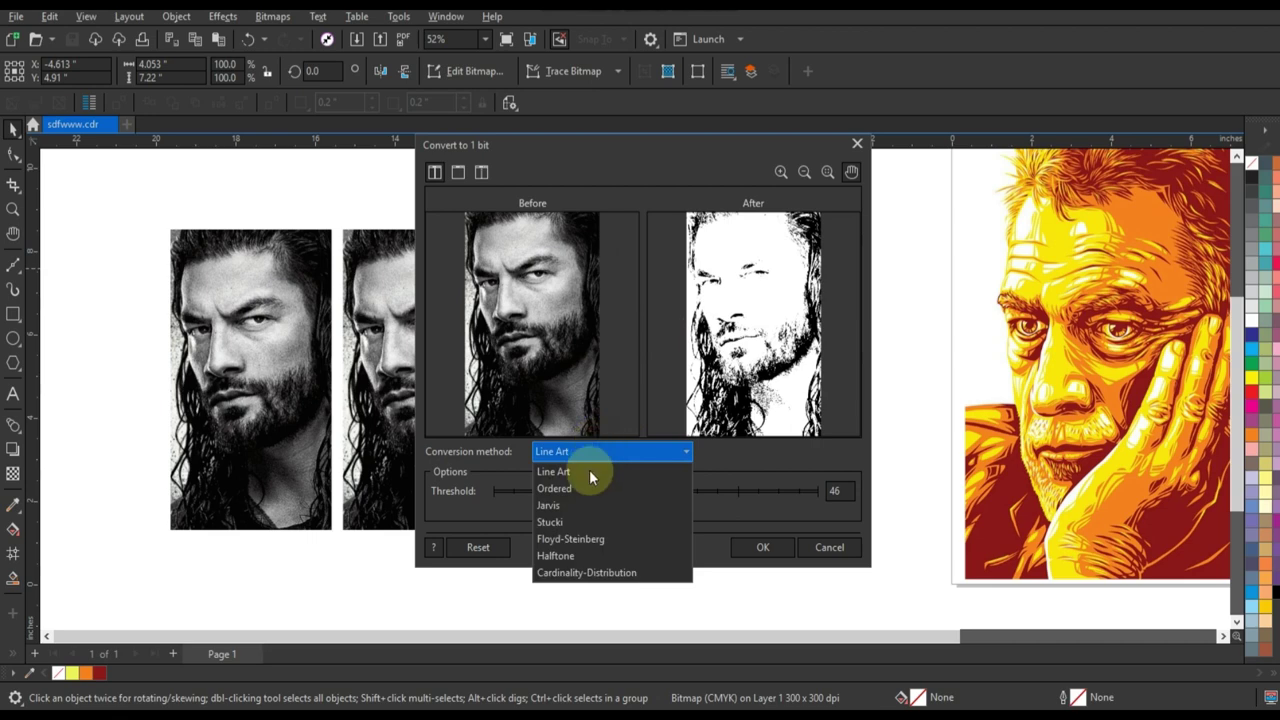
click(751, 490)
drag(751, 489, 734, 490)
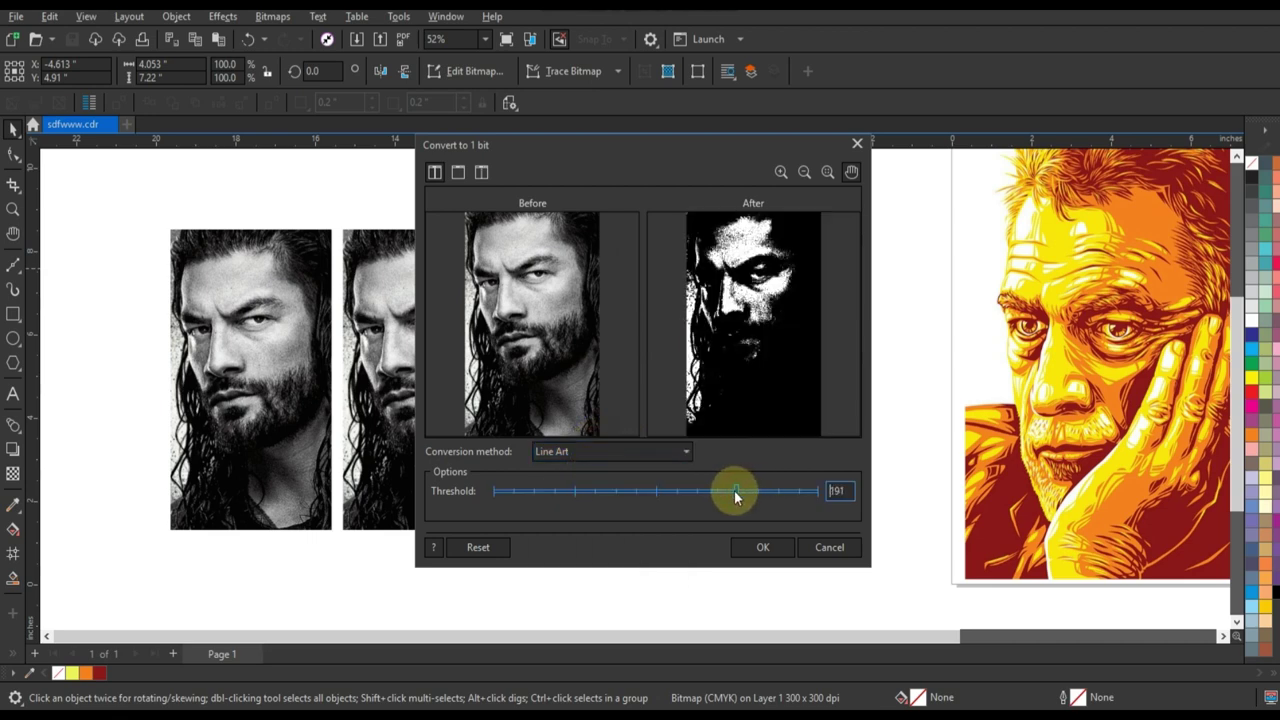
click(767, 545)
Convert the third copy to 1-bit Line Art at threshold 144
click(594, 400)
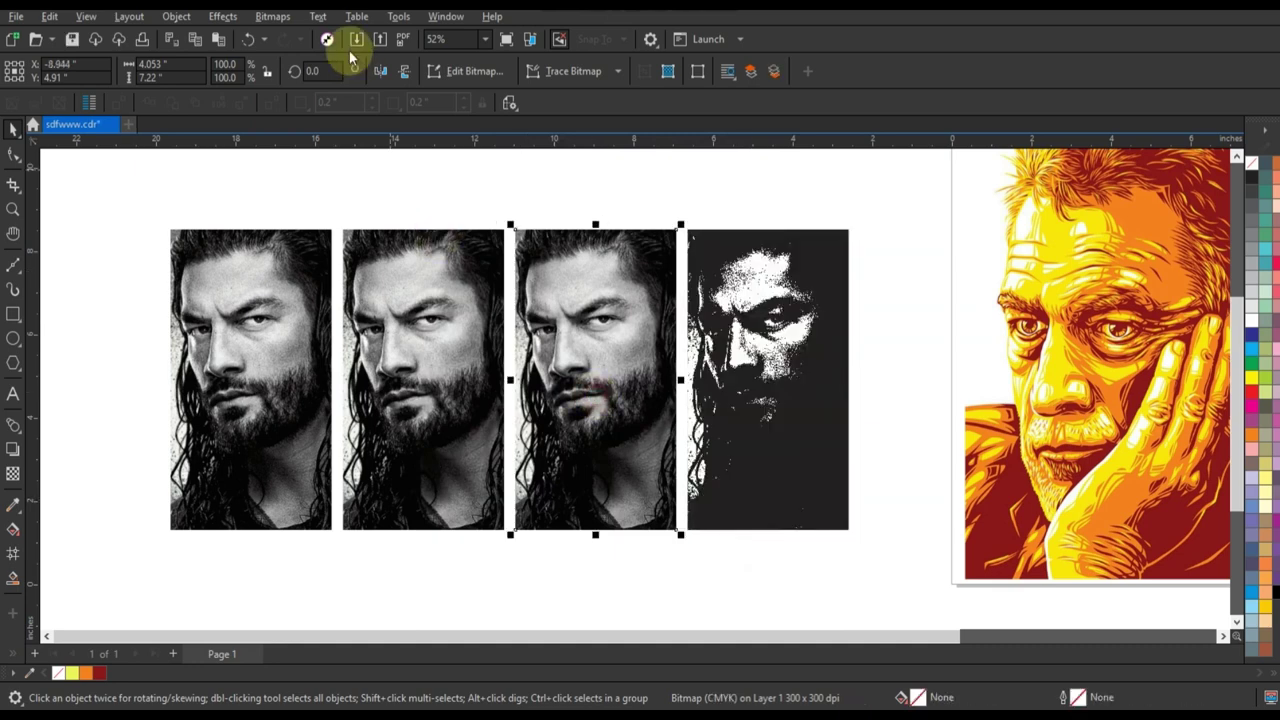
click(272, 16)
mouse_move(286, 160)
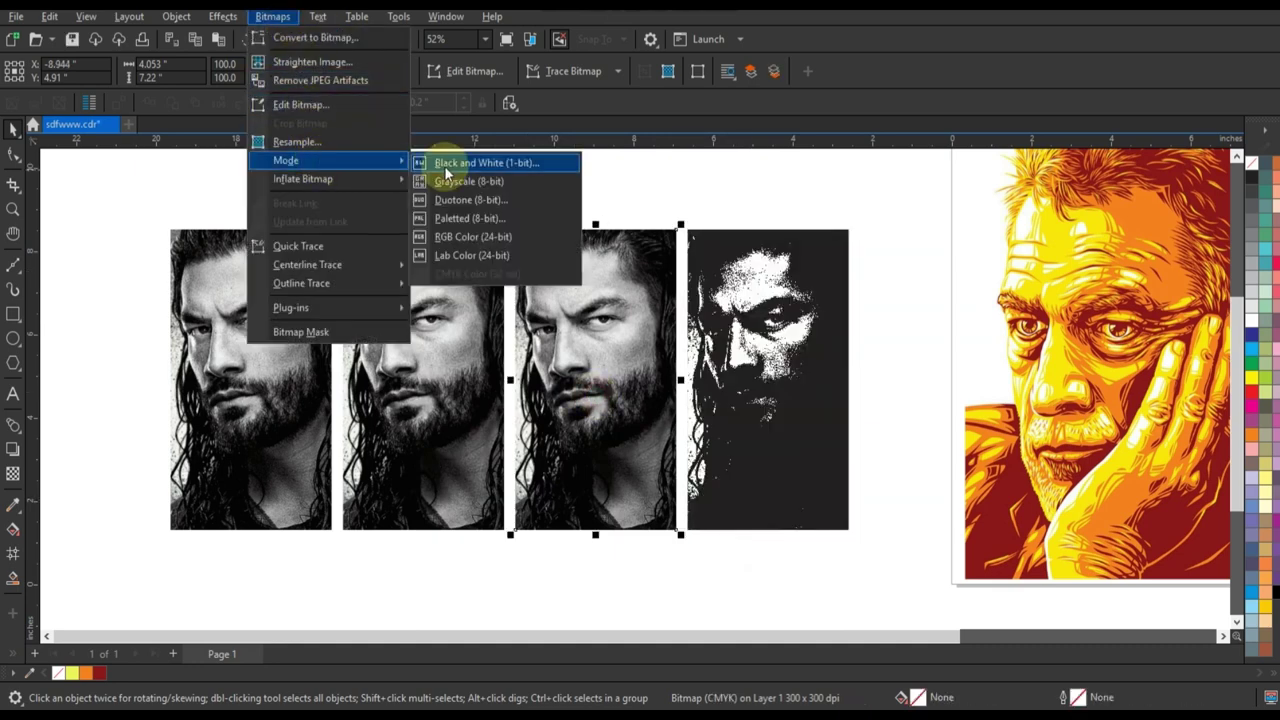
click(444, 165)
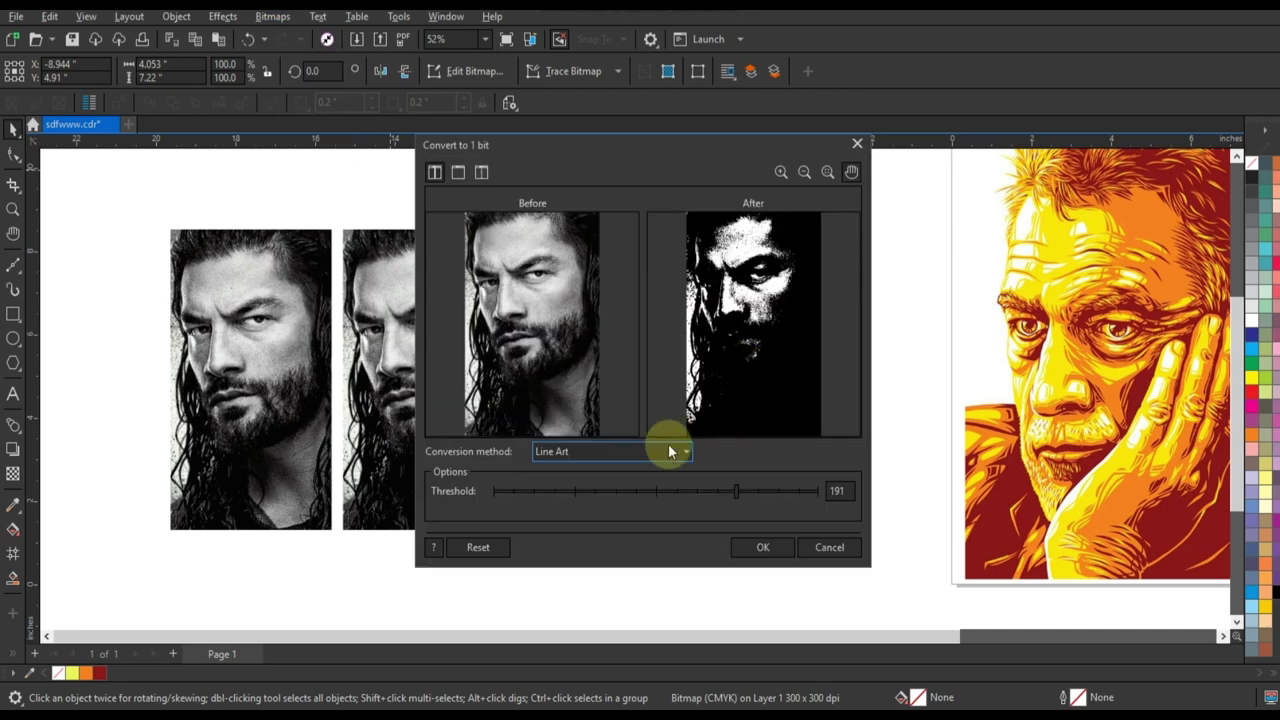
click(707, 490)
drag(696, 492, 677, 490)
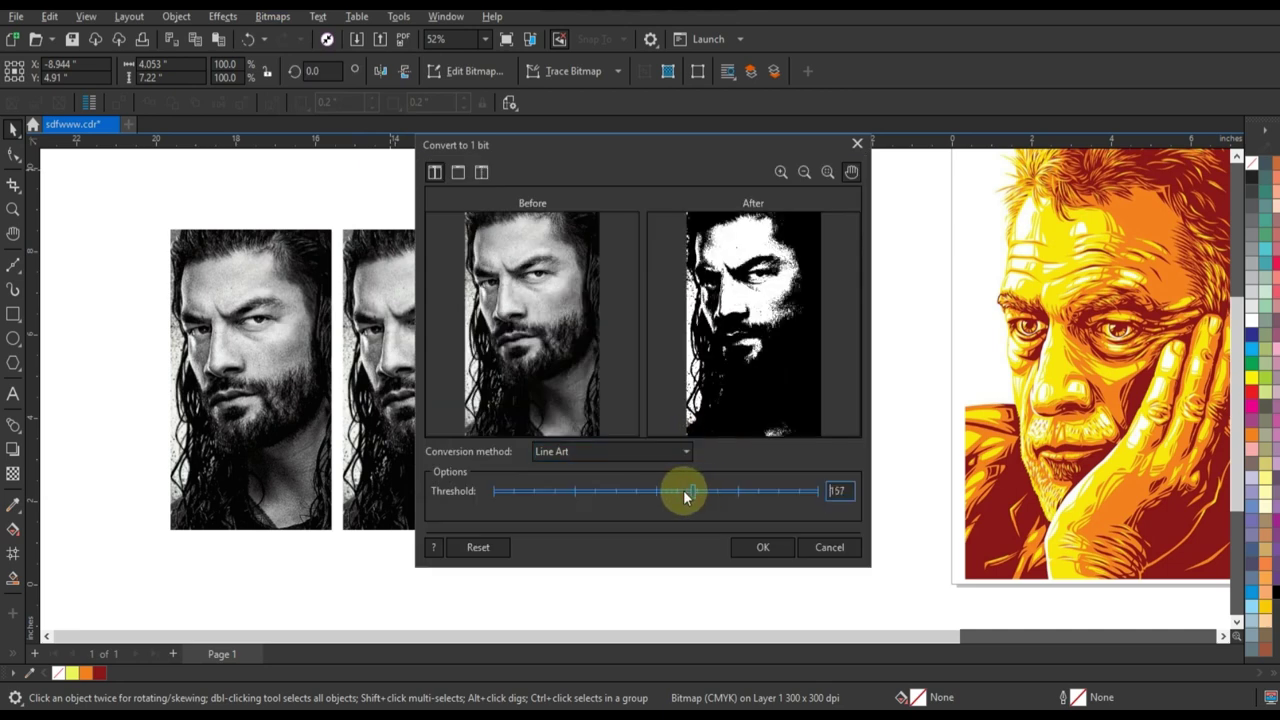
click(763, 547)
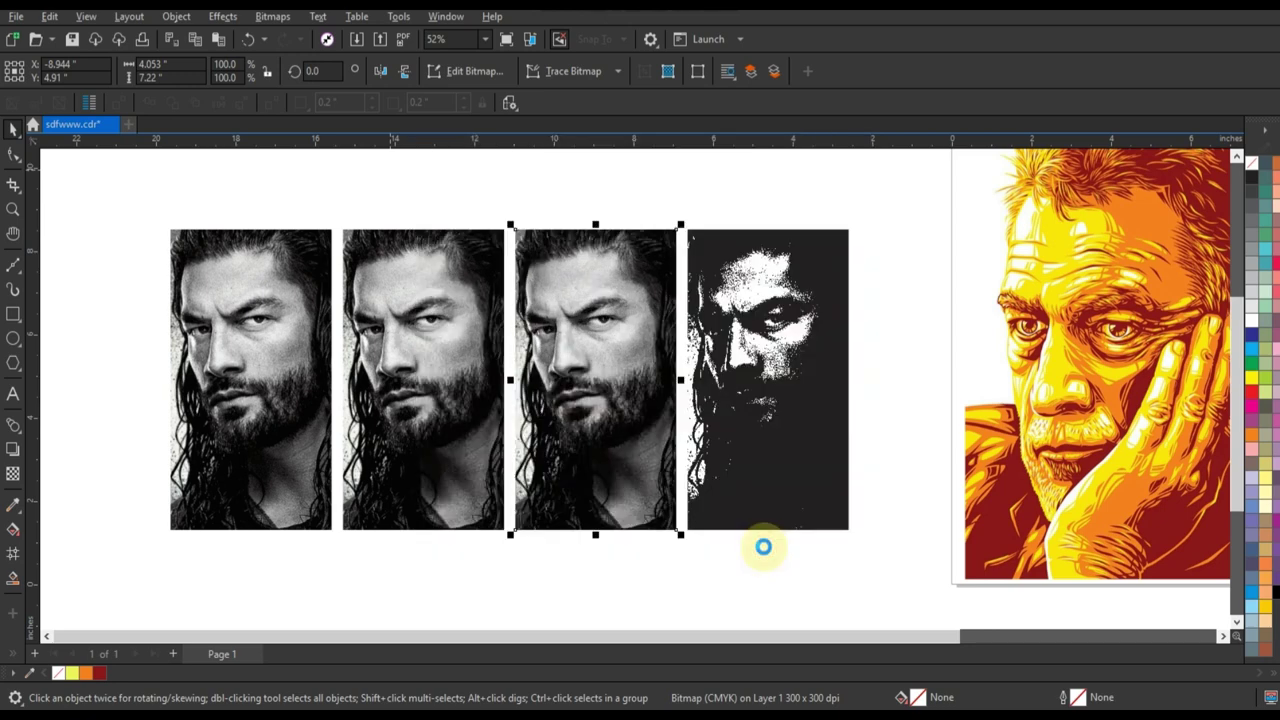
click(420, 435)
Convert the second copy to 1-bit Line Art at threshold 102
click(280, 21)
mouse_move(286, 160)
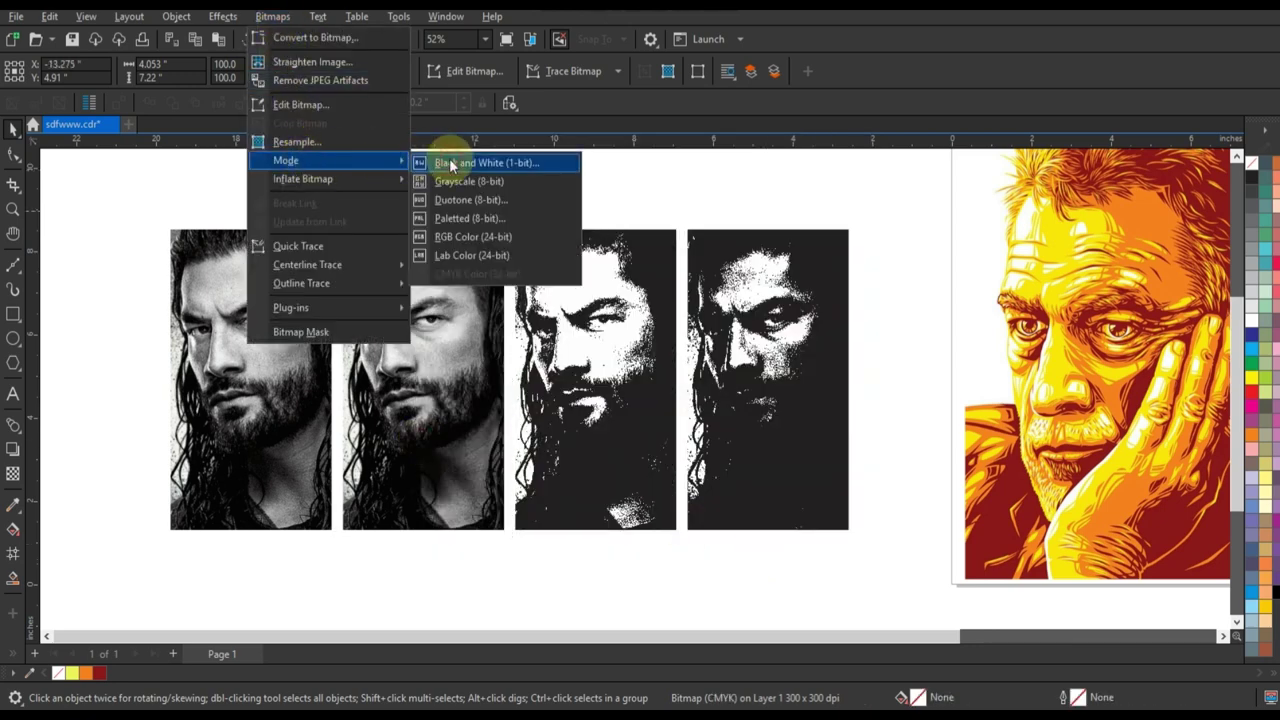
click(430, 163)
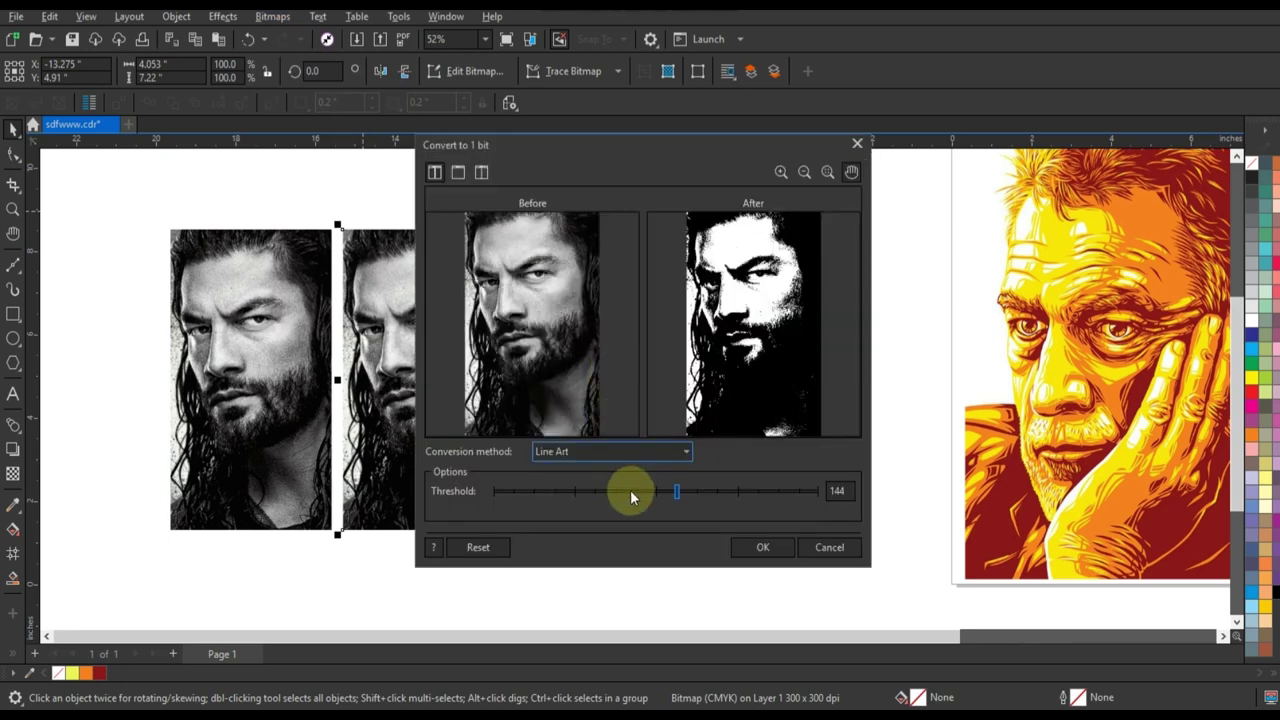
click(630, 490)
drag(626, 493, 617, 497)
click(745, 550)
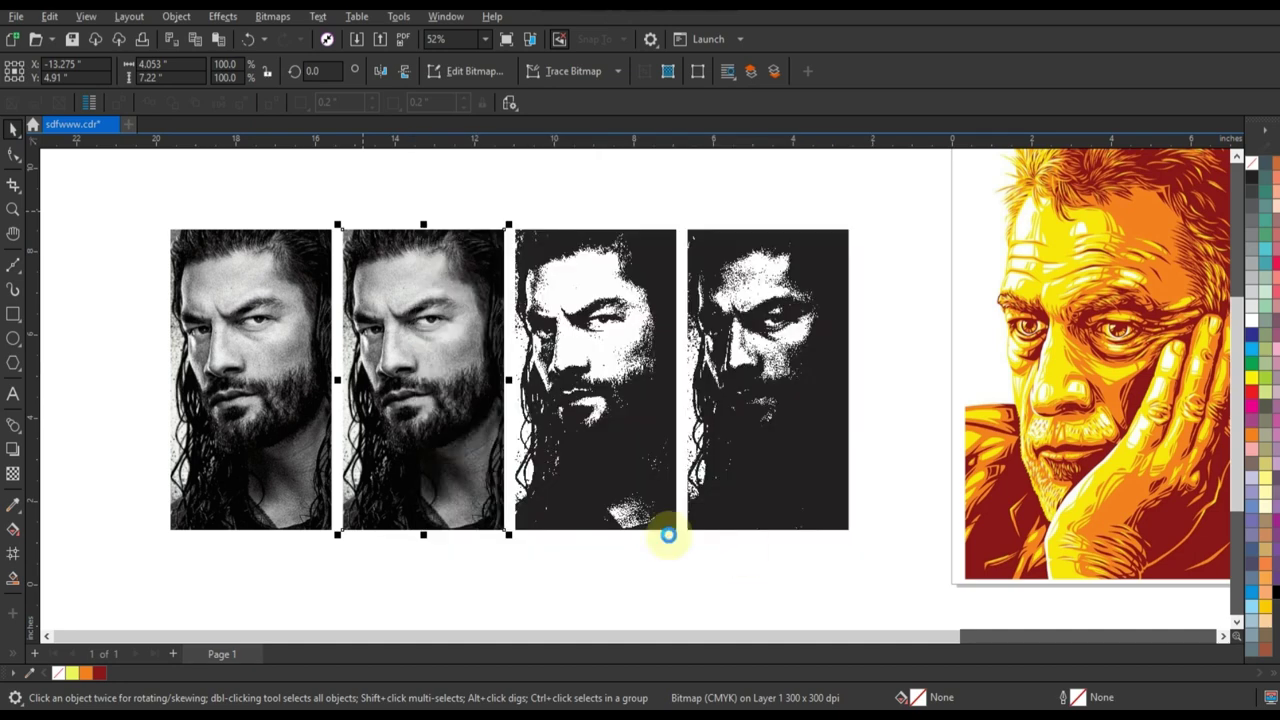
Convert the first copy to 1-bit Line Art at the lighter threshold 52
click(286, 423)
click(262, 17)
mouse_move(286, 160)
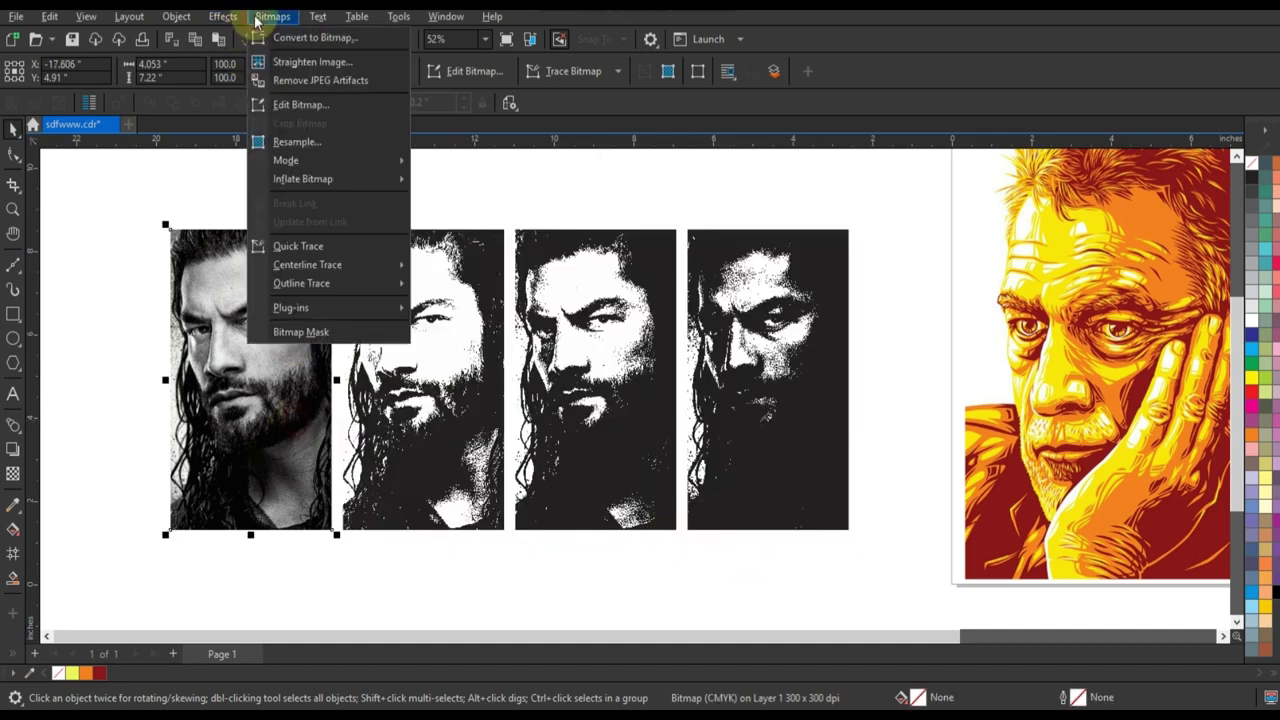
click(447, 170)
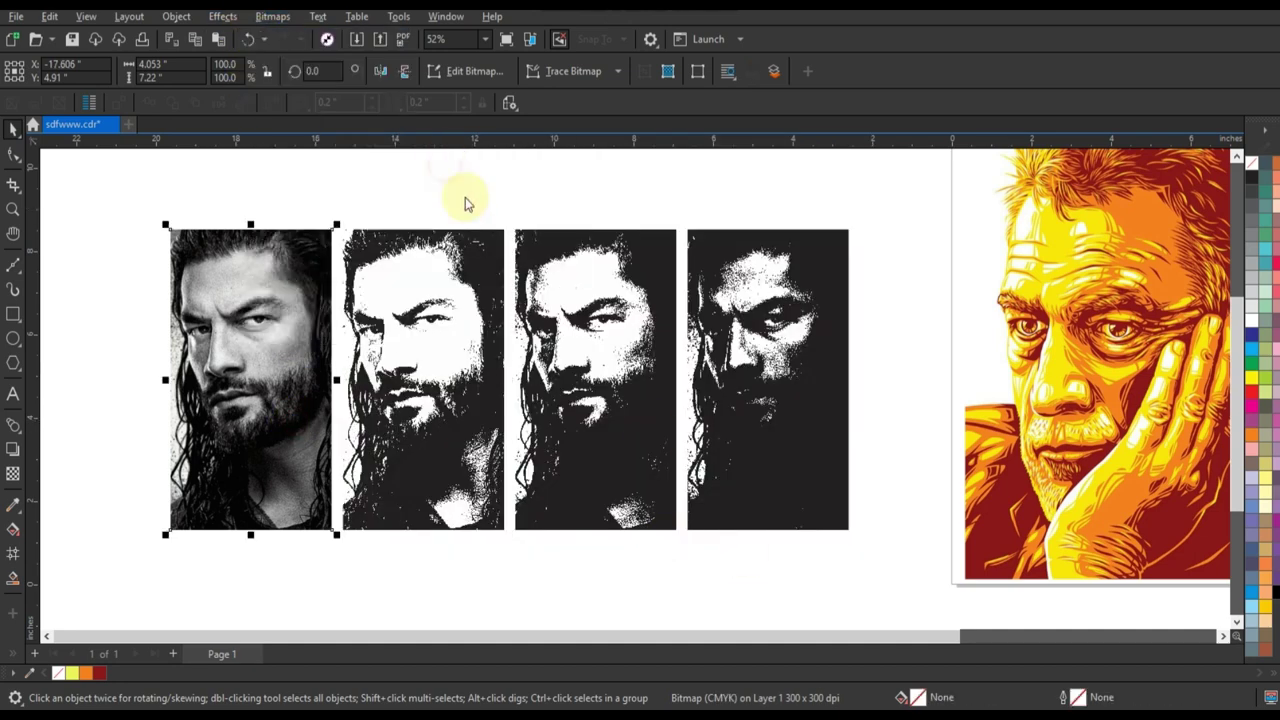
click(574, 491)
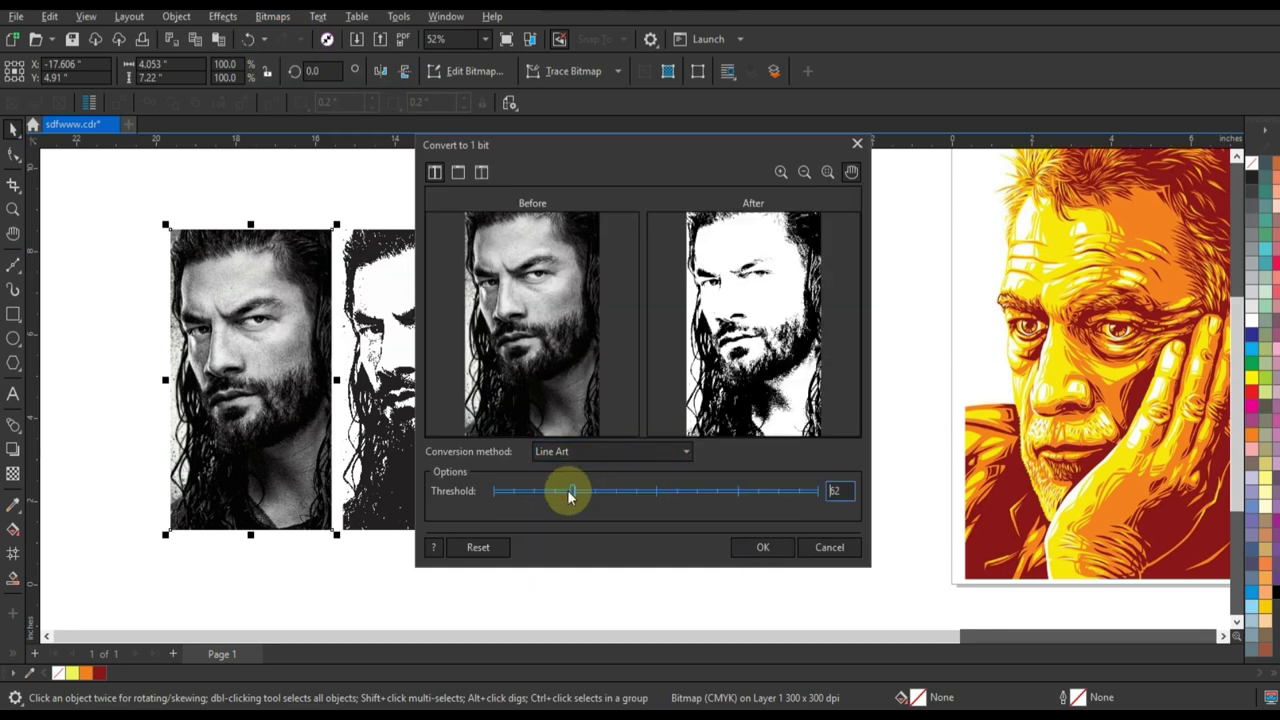
click(766, 550)
click(597, 569)
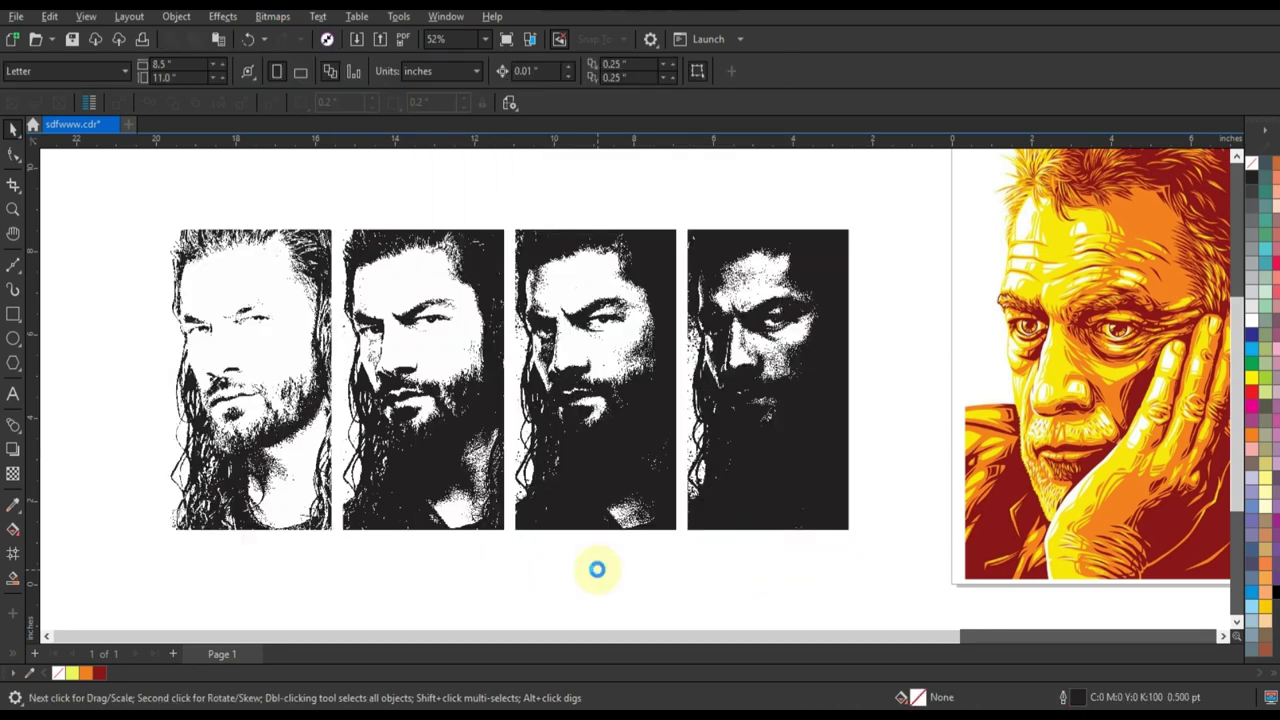
click(846, 392)
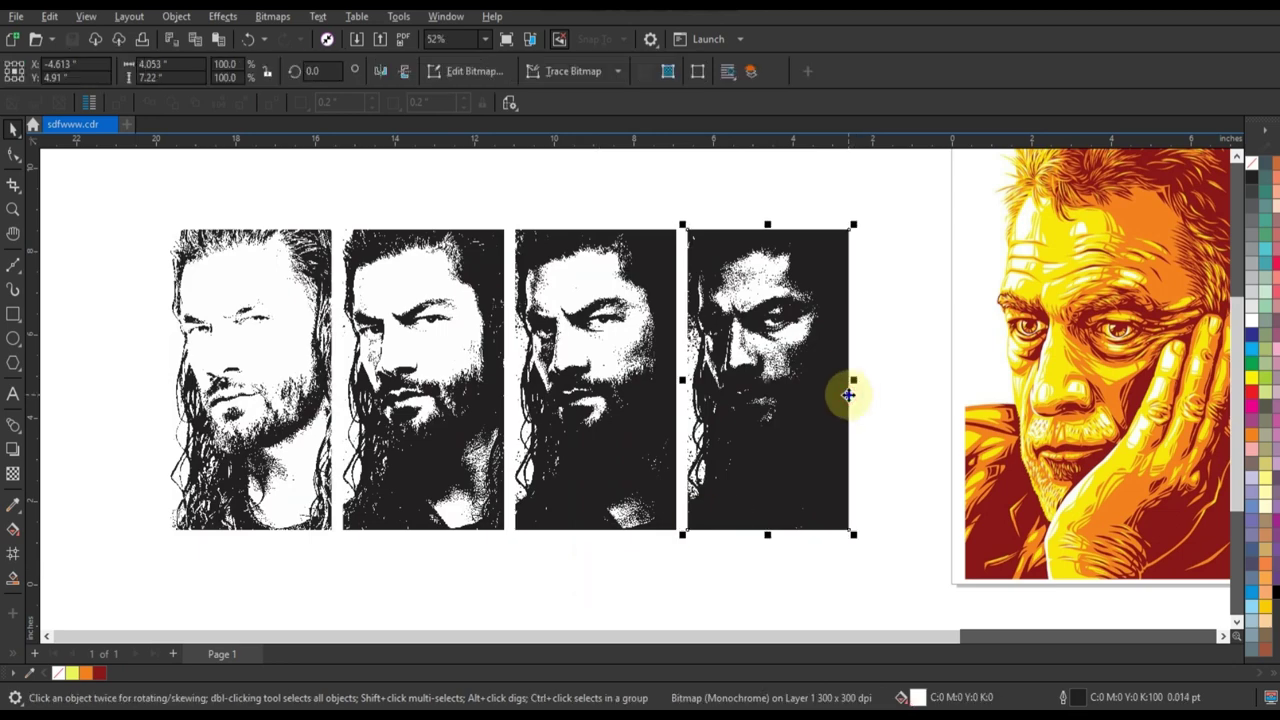
PowerTRACE the rightmost portrait at Detail 100, removing a specified background colour, grouped by colour
right_click(848, 398)
mouse_move(904, 285)
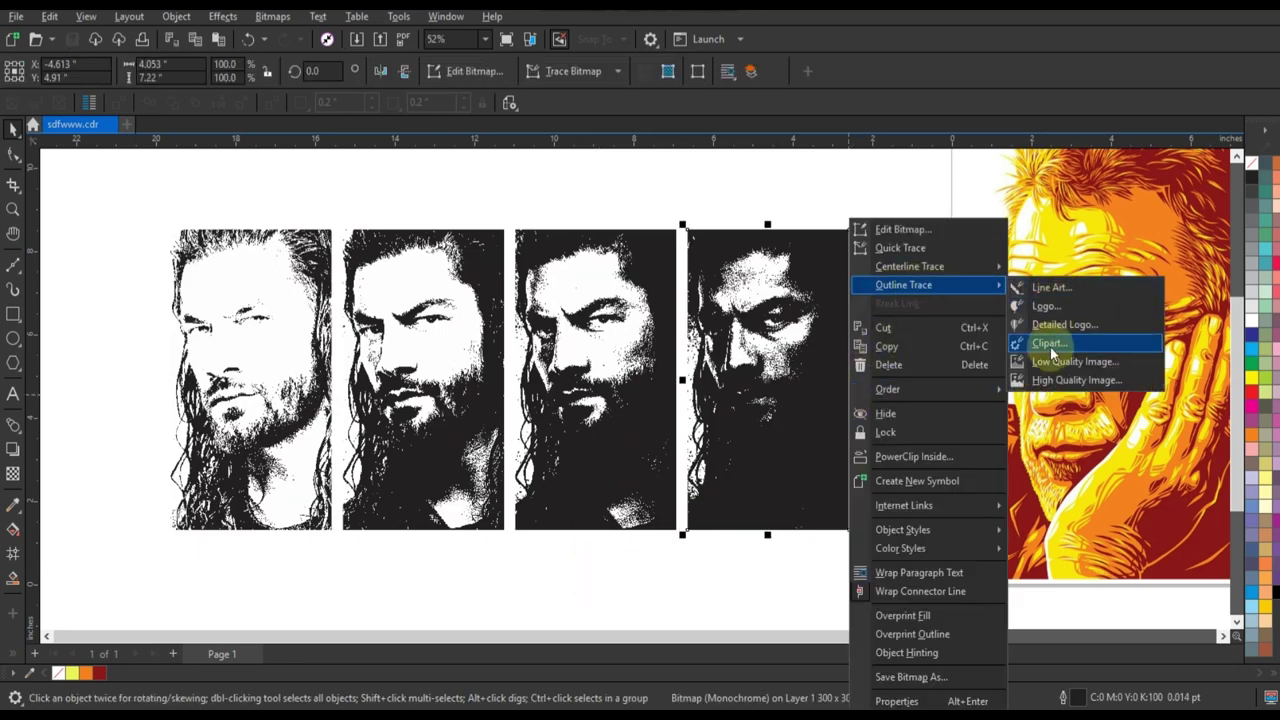
click(1052, 362)
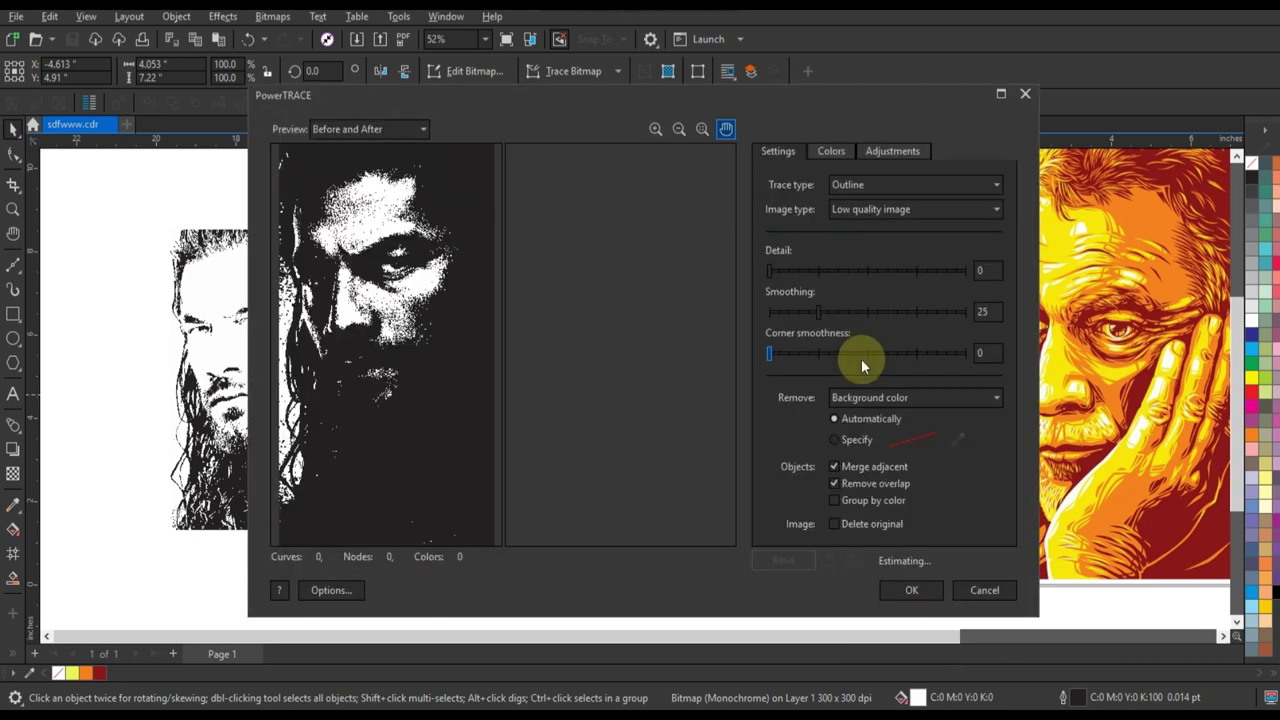
click(834, 441)
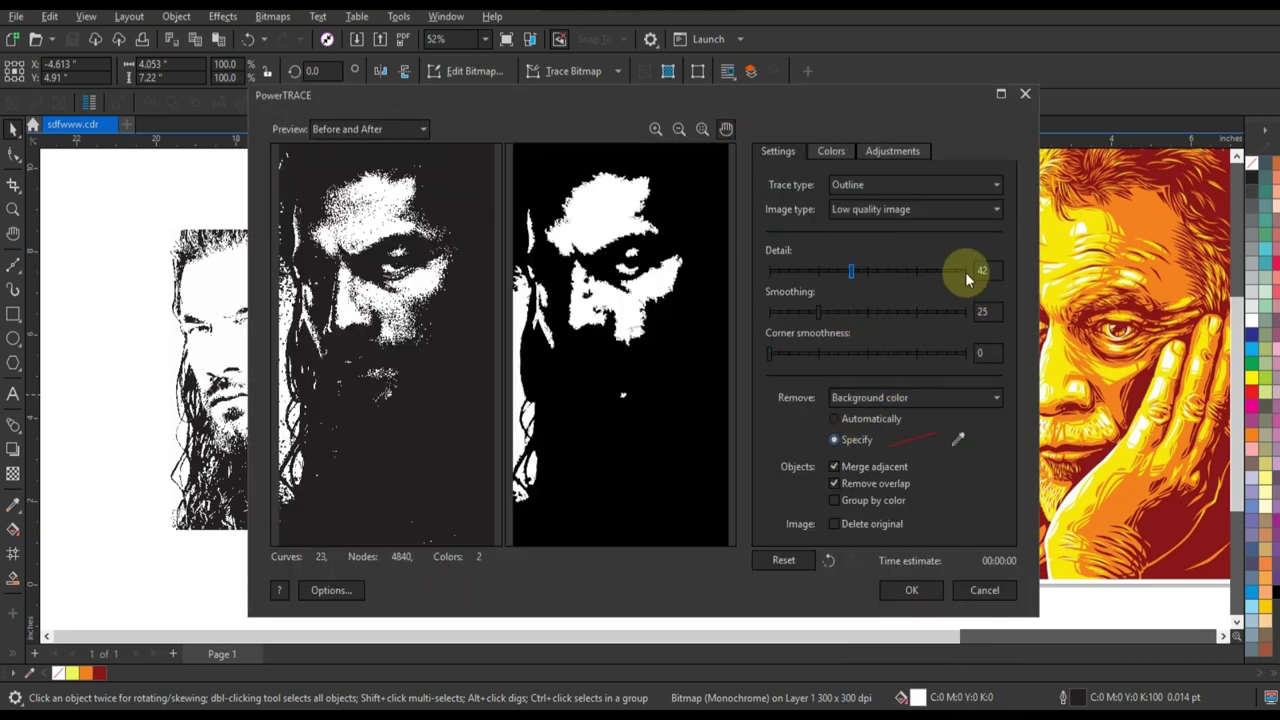
click(965, 272)
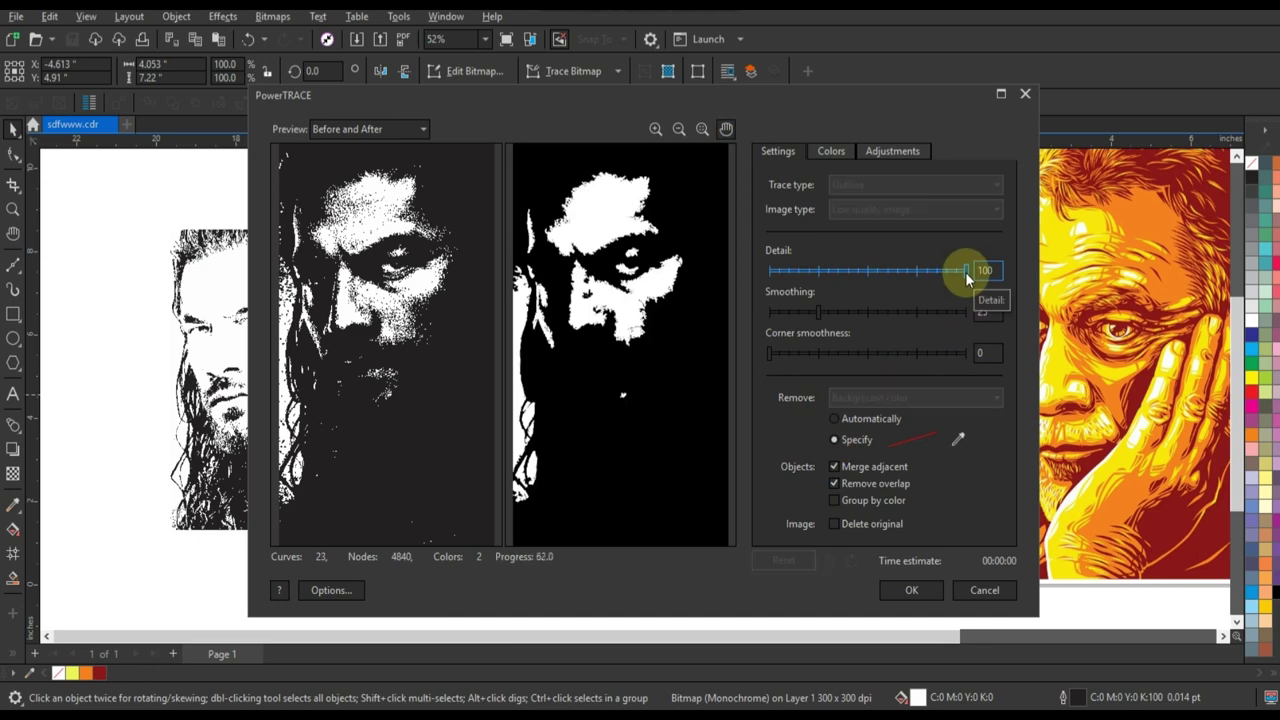
click(834, 500)
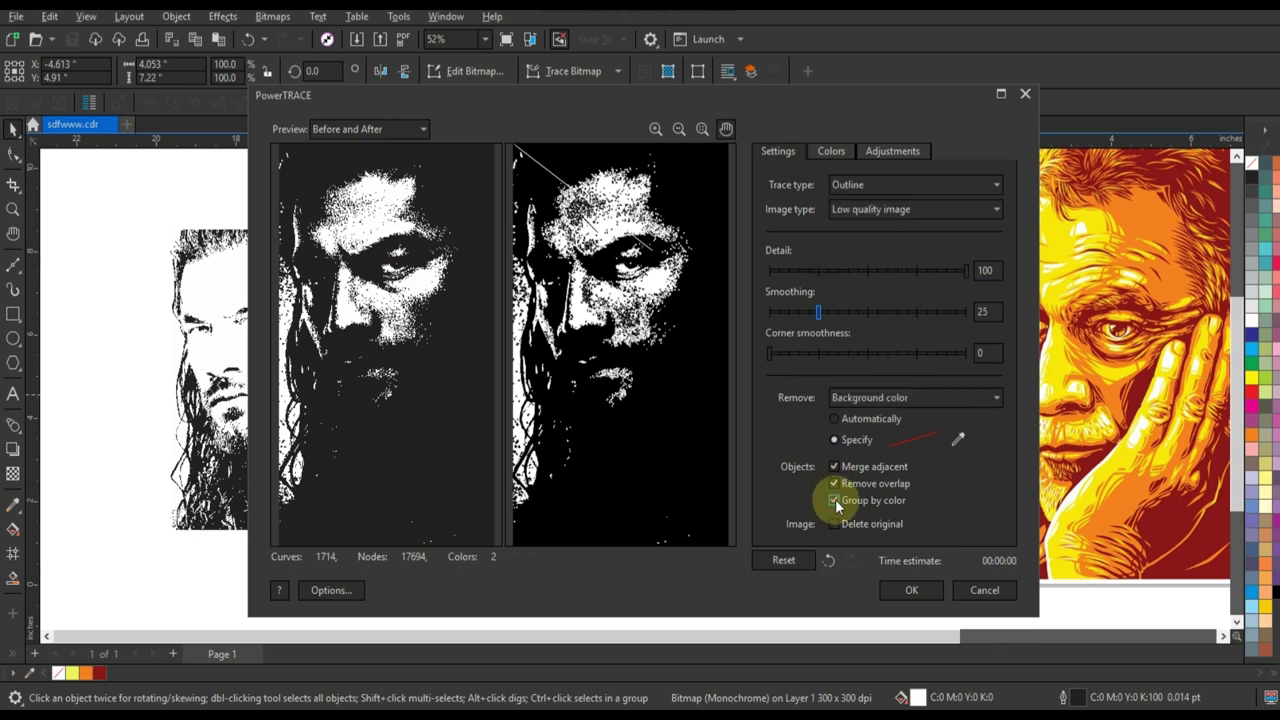
click(904, 592)
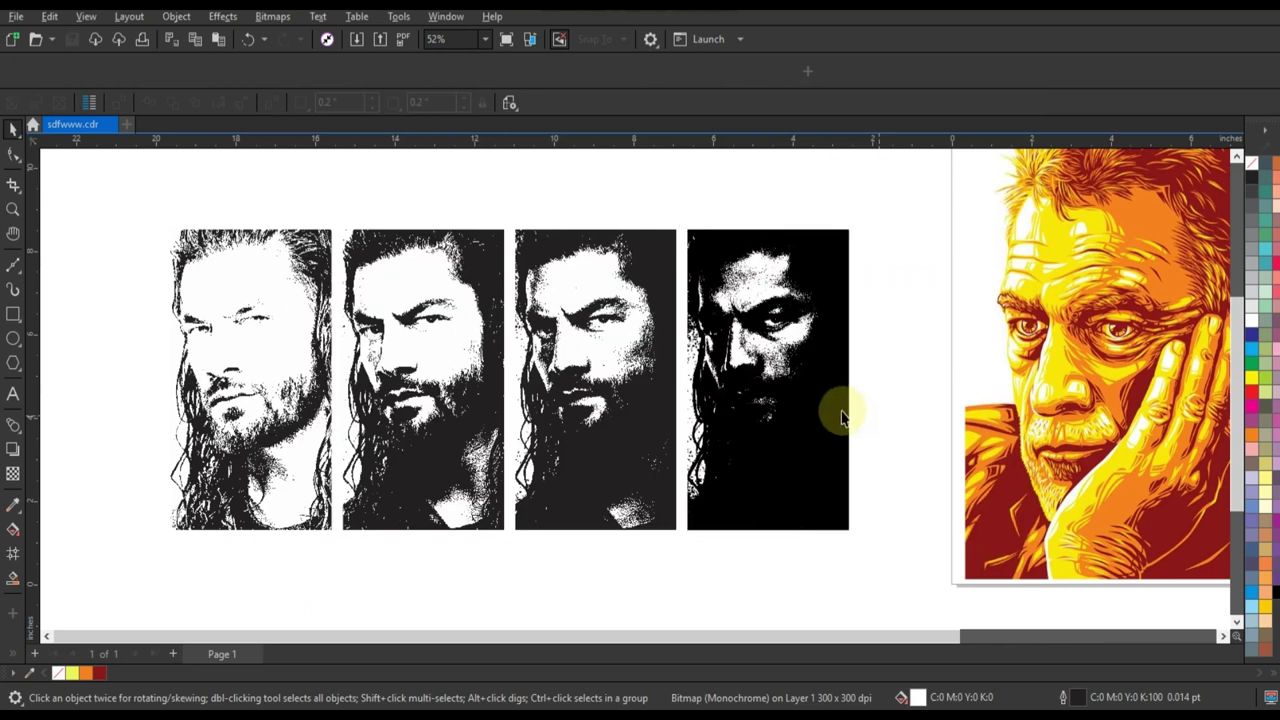
Delete the fourth bitmap, fill its trace yellow, and move the trace into the fourth slot
click(680, 176)
drag(720, 237, 838, 242)
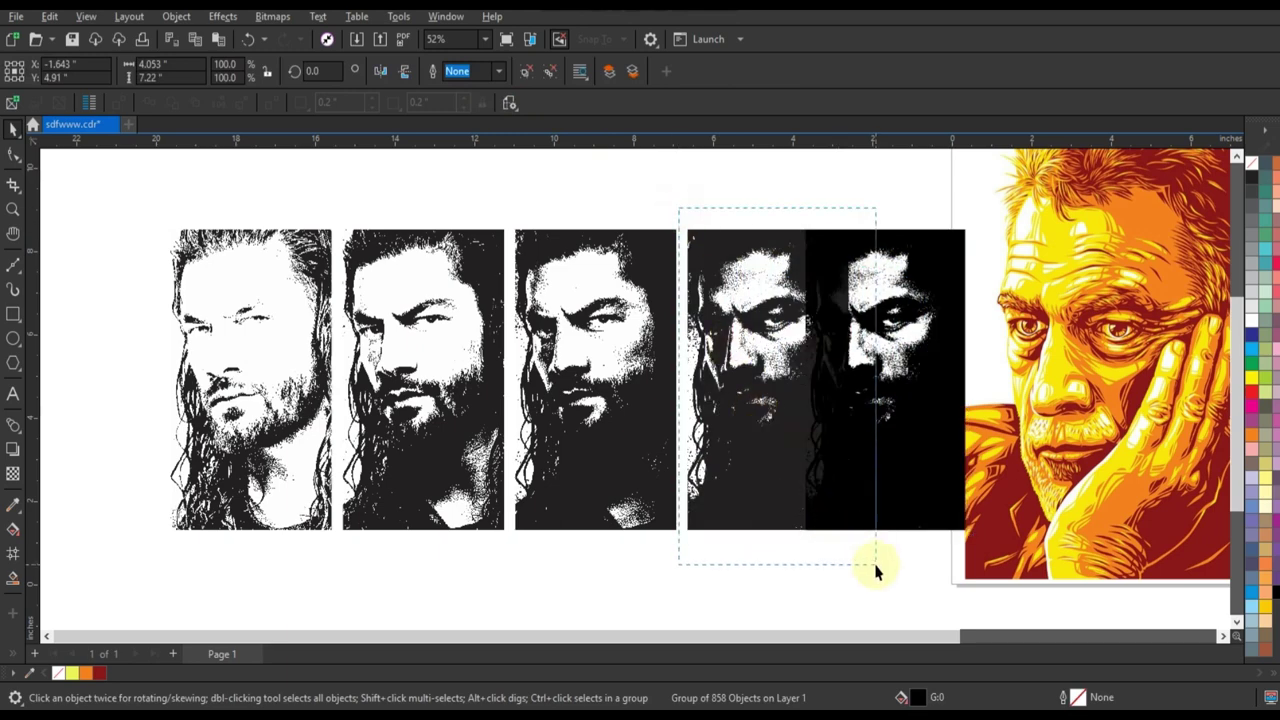
drag(680, 206, 871, 563)
key(Delete)
click(838, 499)
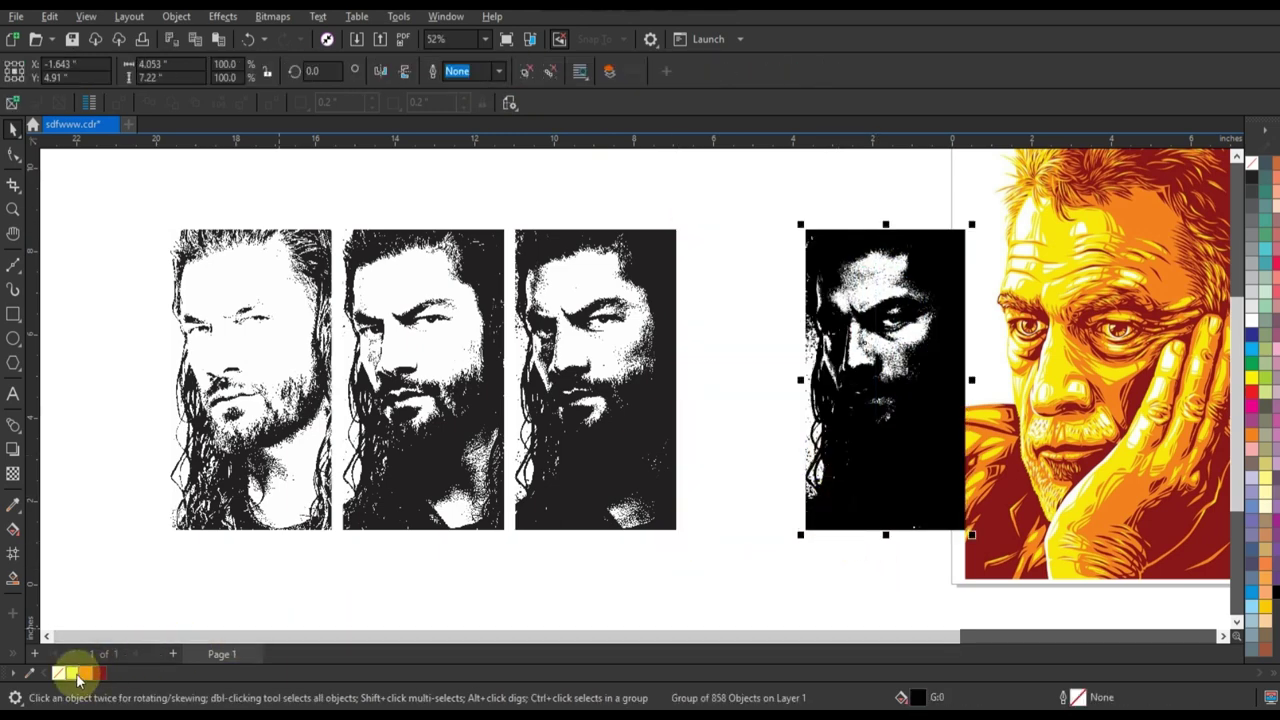
click(78, 674)
drag(820, 443, 728, 461)
click(606, 401)
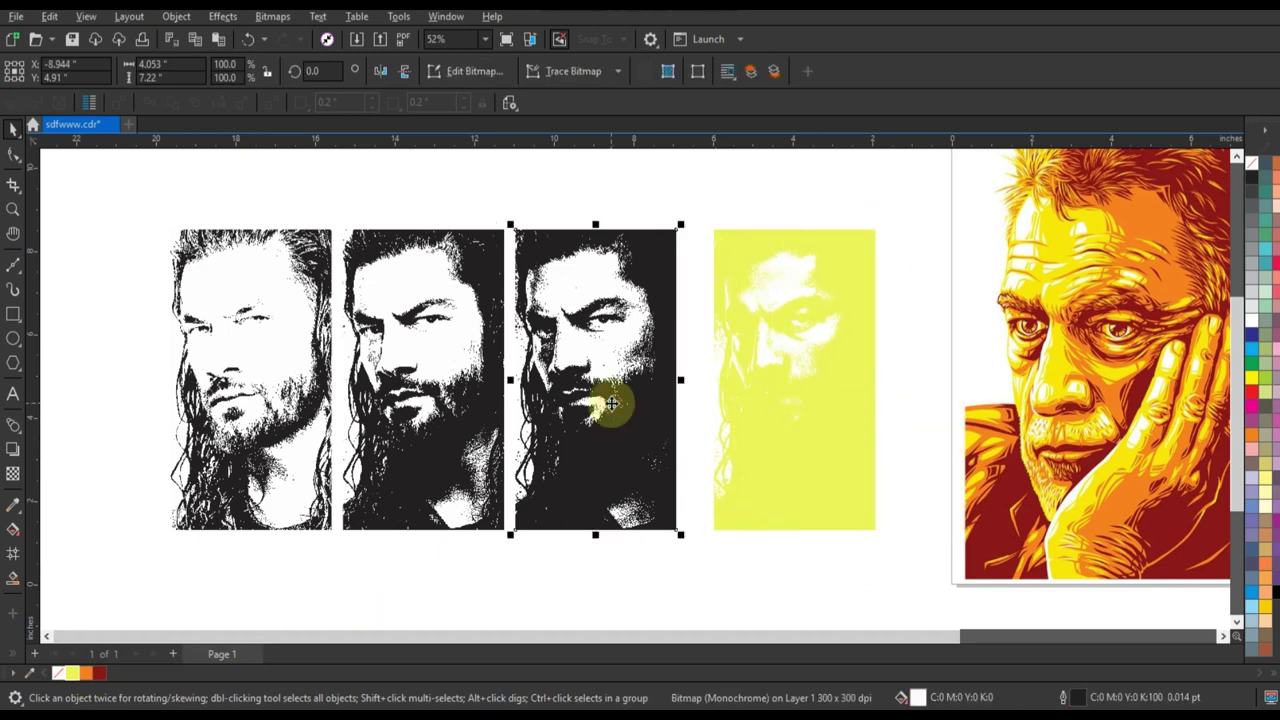
right_click(612, 410)
click(528, 206)
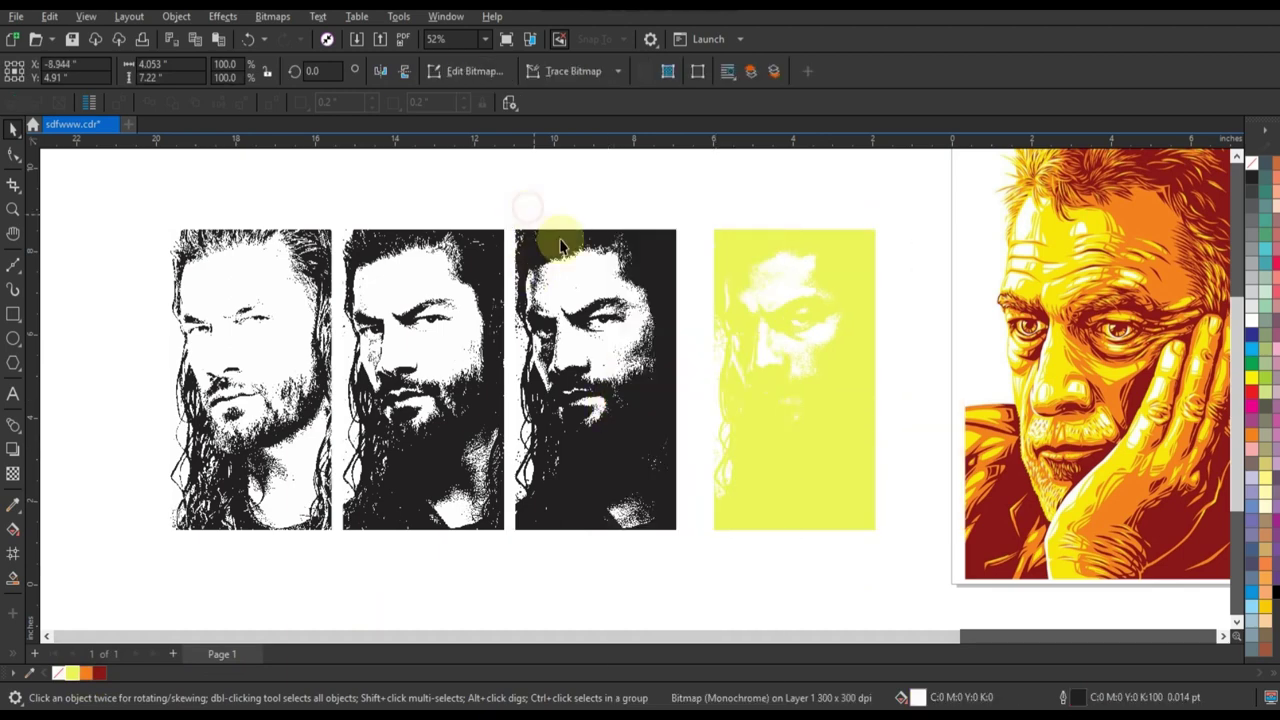
Outline-trace the third portrait as a Low Quality Image at Detail 100, removing a specified background colour
click(601, 288)
right_click(601, 288)
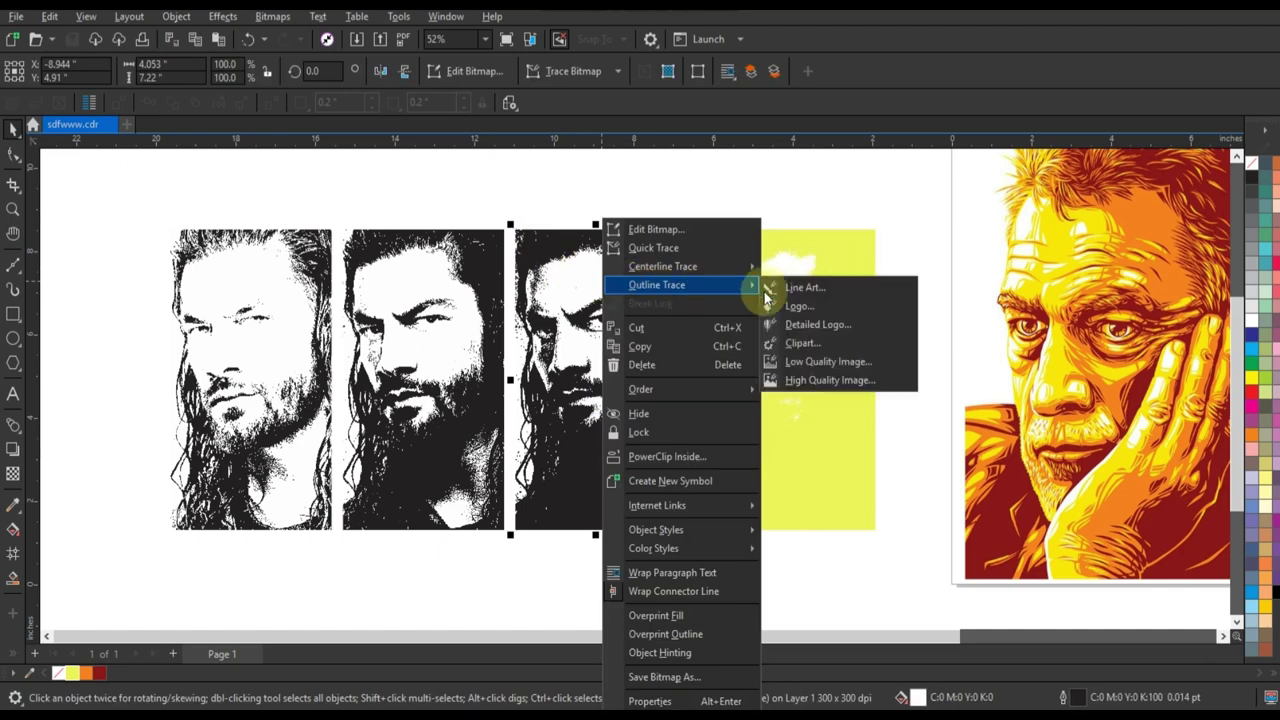
click(818, 361)
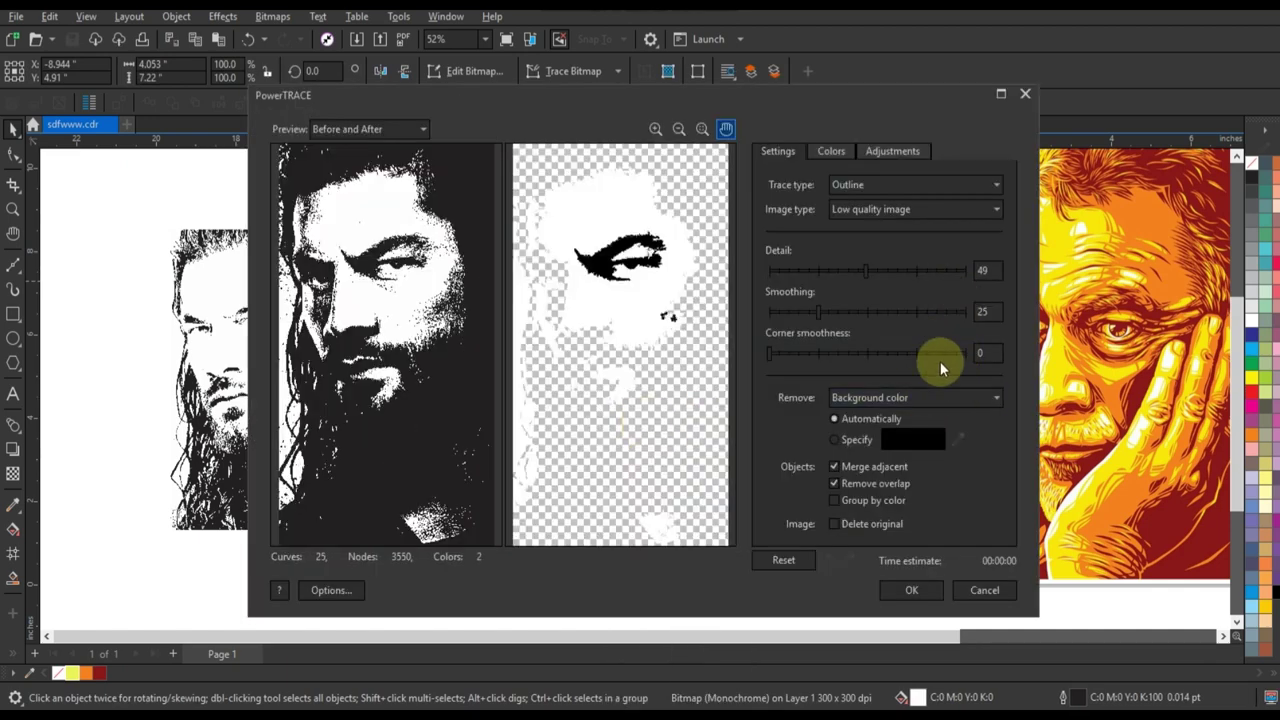
click(848, 439)
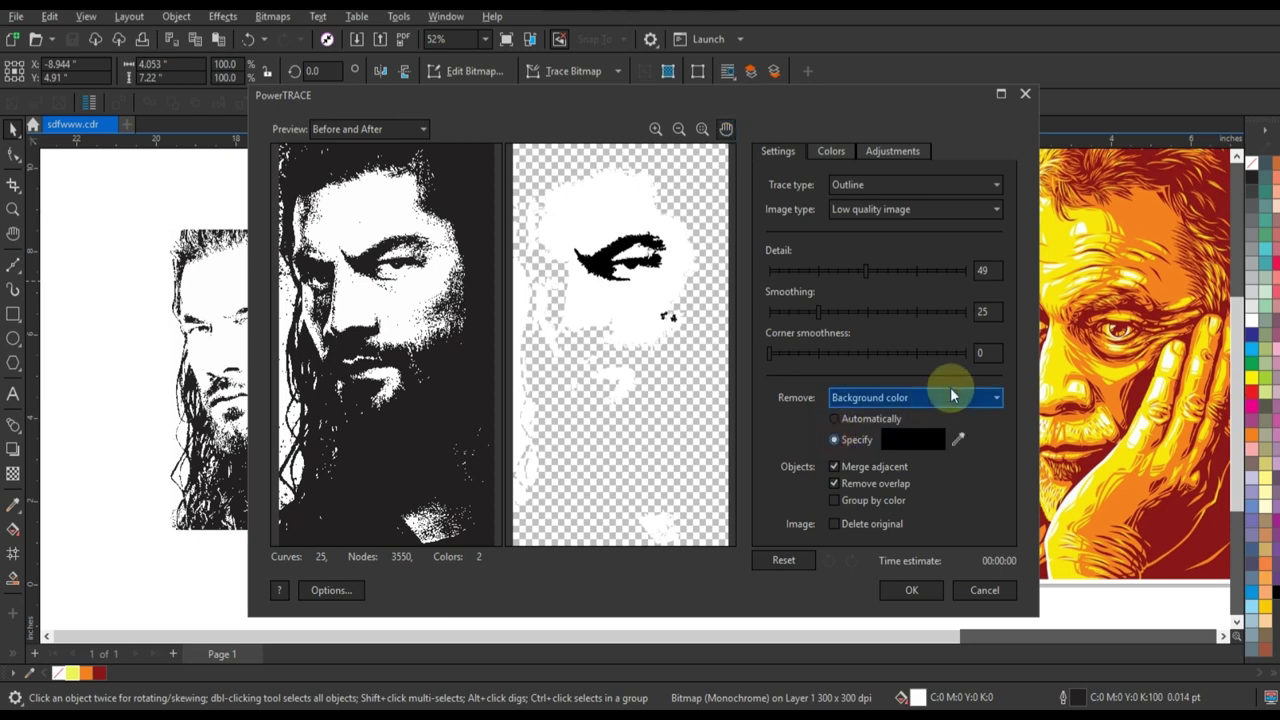
click(950, 397)
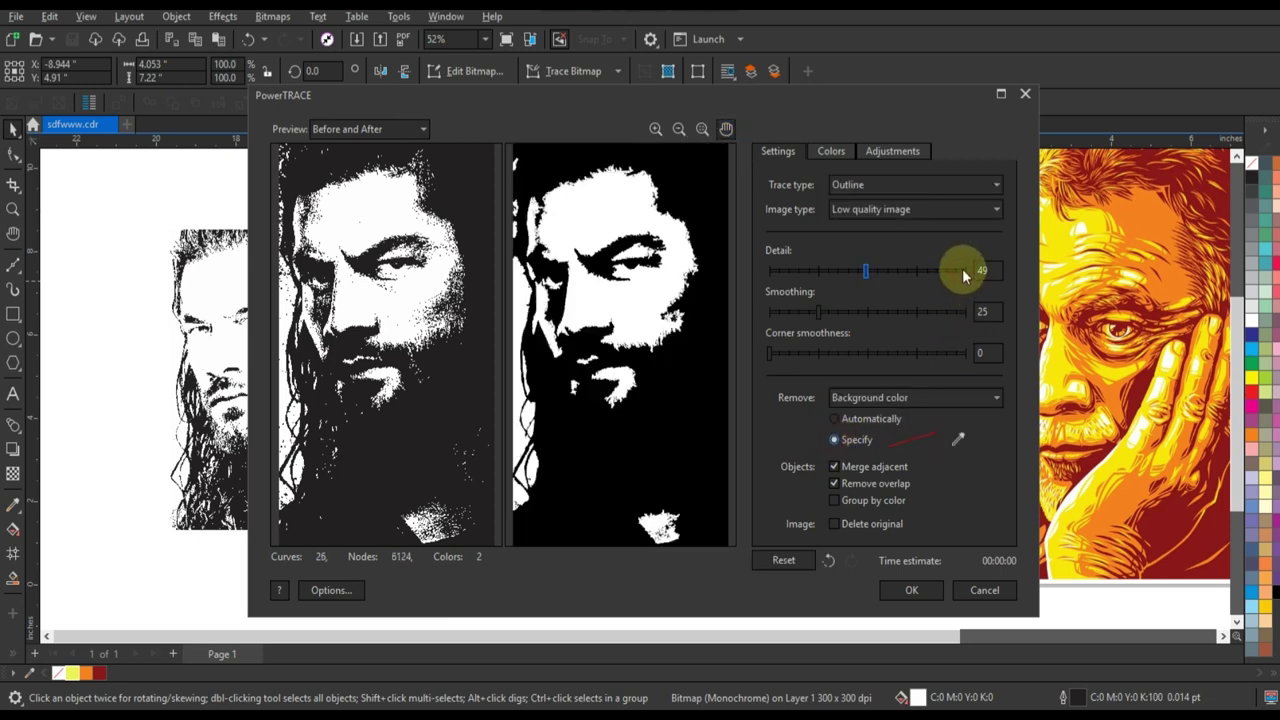
click(964, 270)
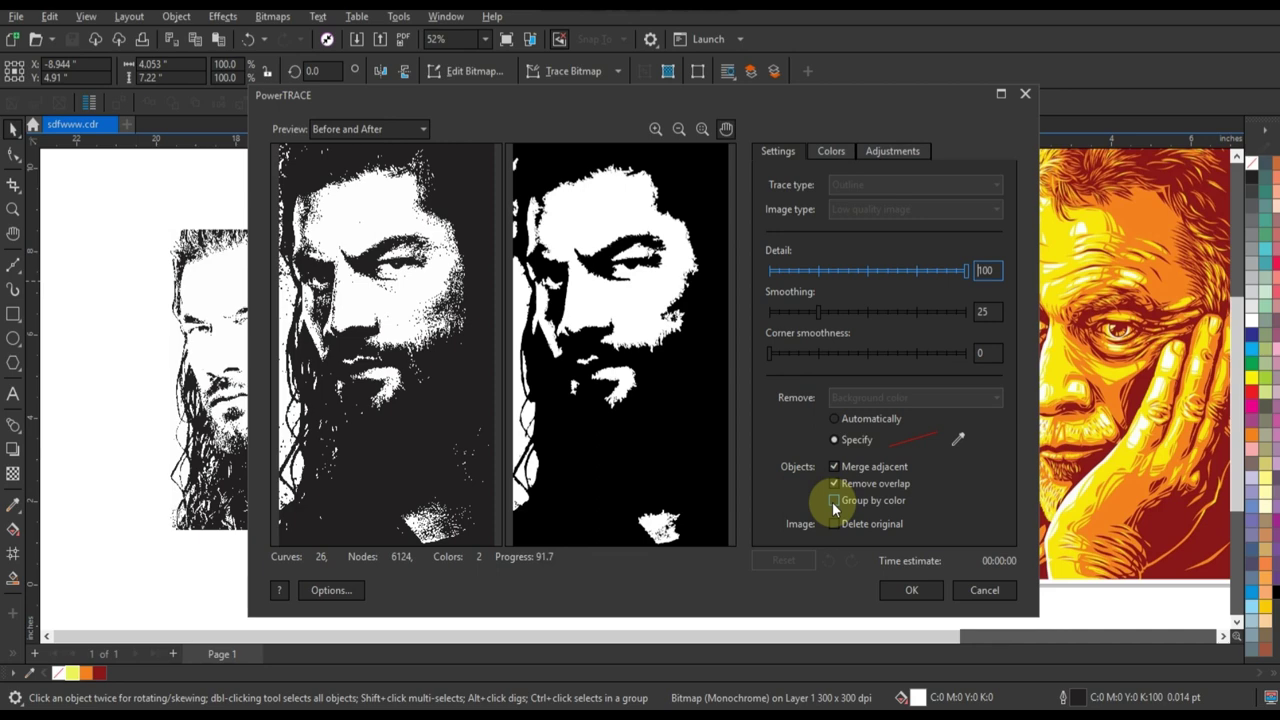
click(905, 590)
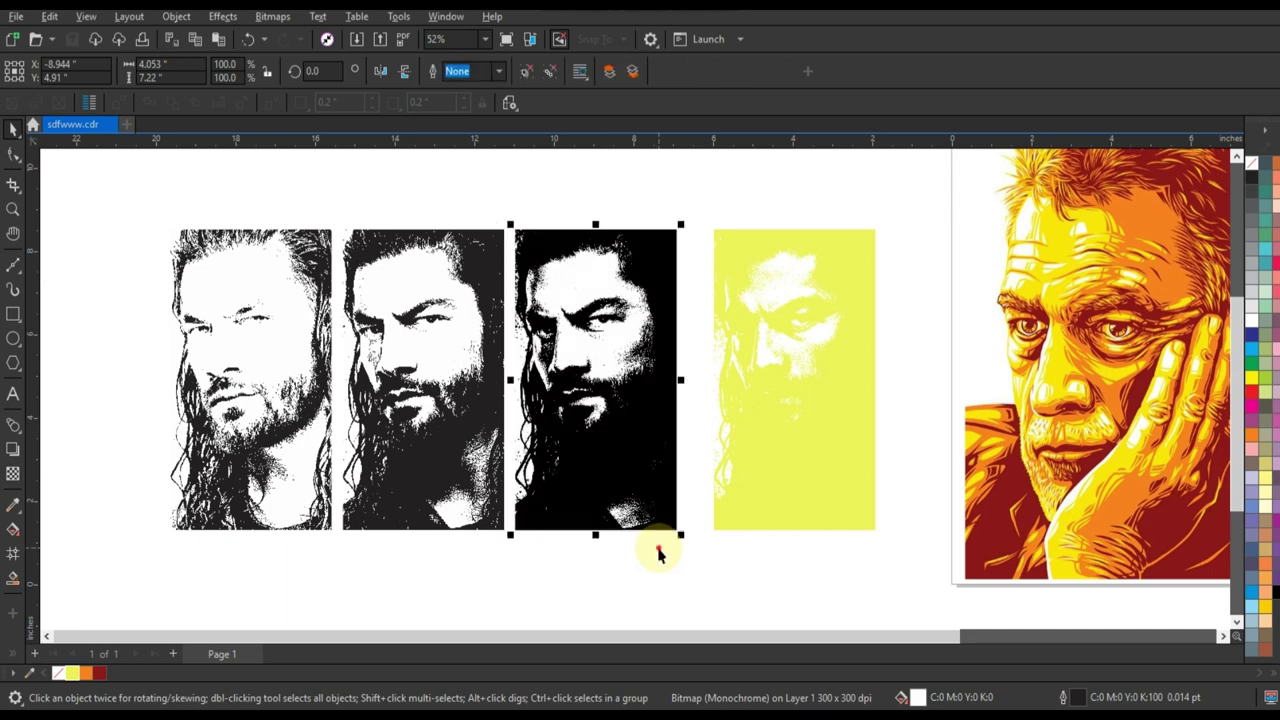
Fill the ungrouped third trace orange, center it over the yellow portrait, and delete its bitmap
click(524, 73)
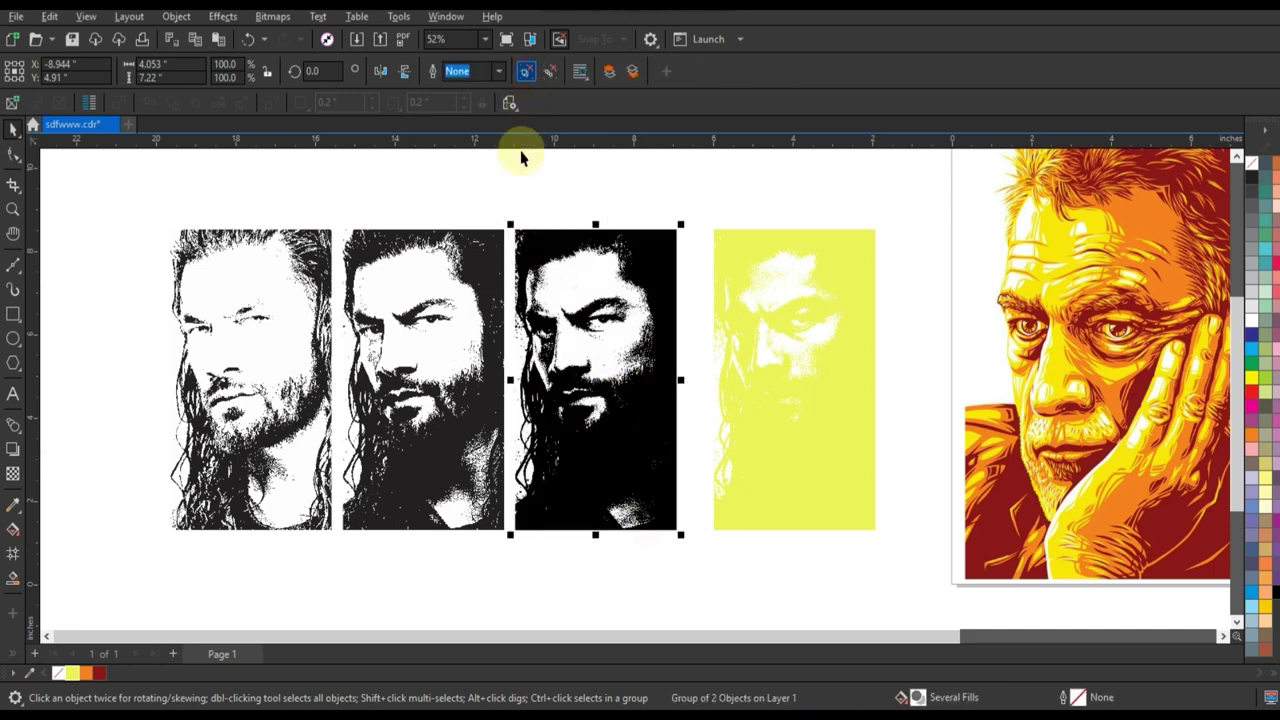
click(86, 672)
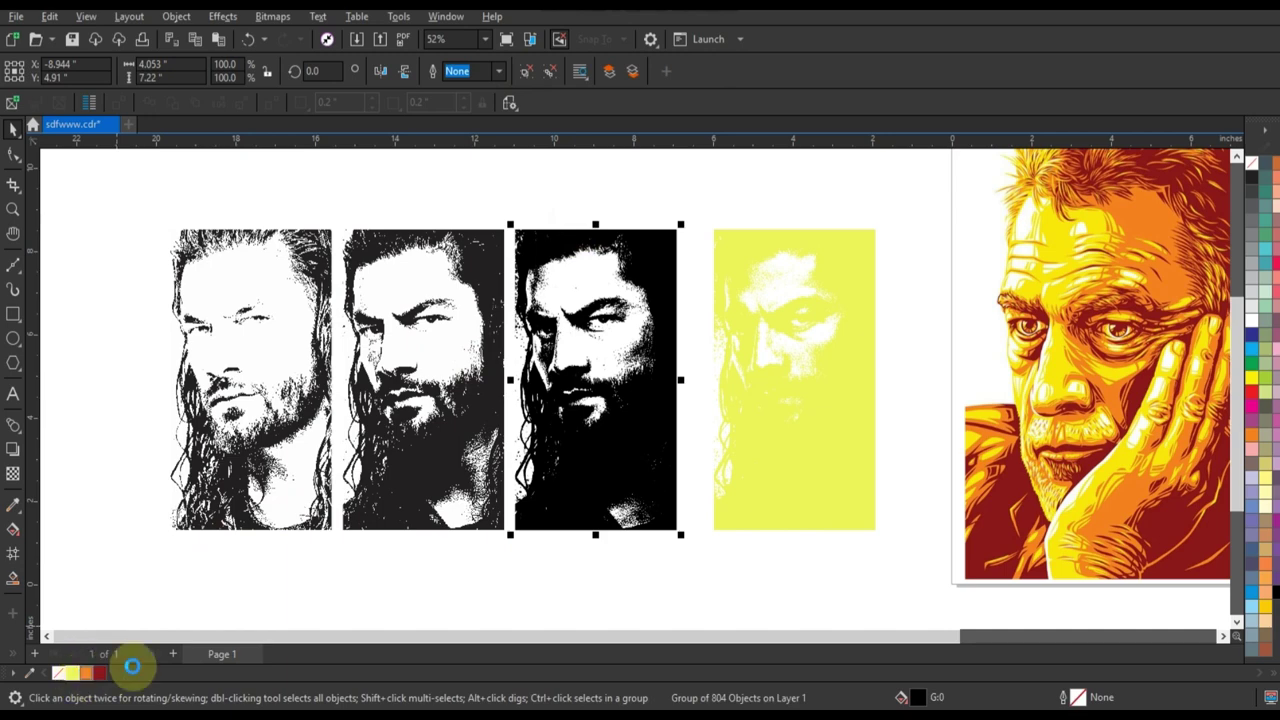
shift+click(743, 523)
key(c)
click(716, 566)
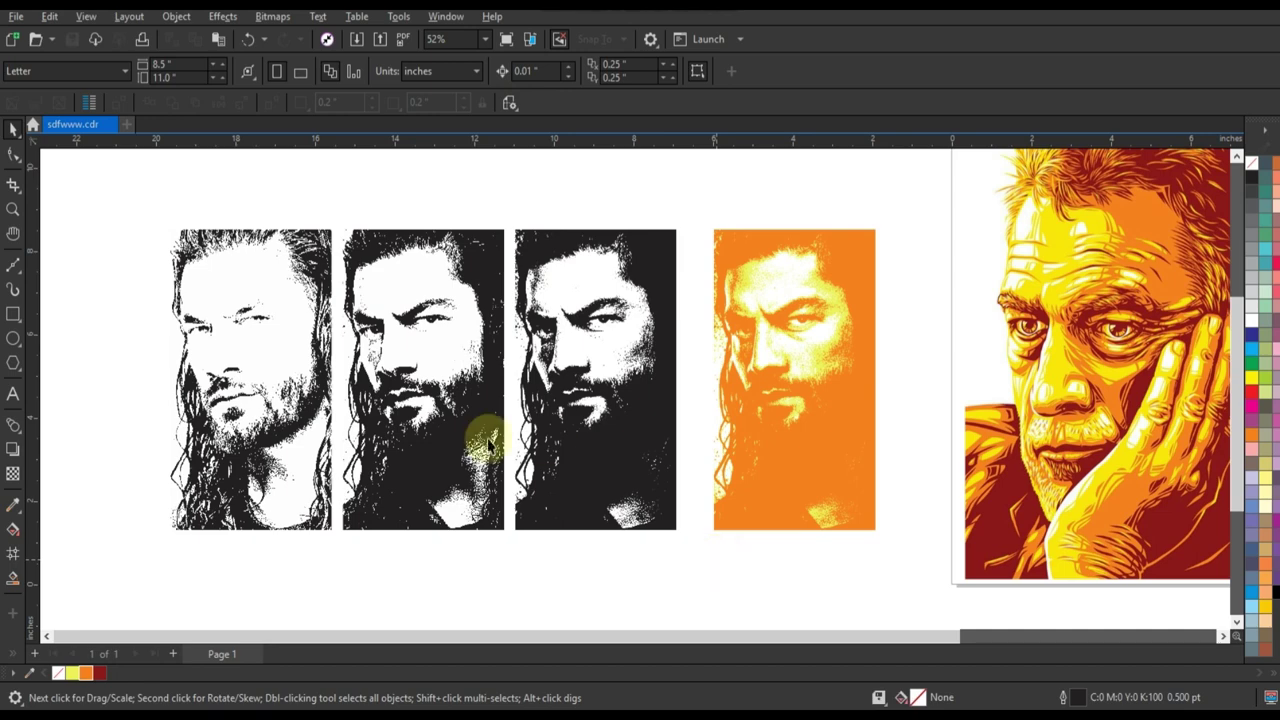
click(566, 433)
key(Delete)
click(441, 432)
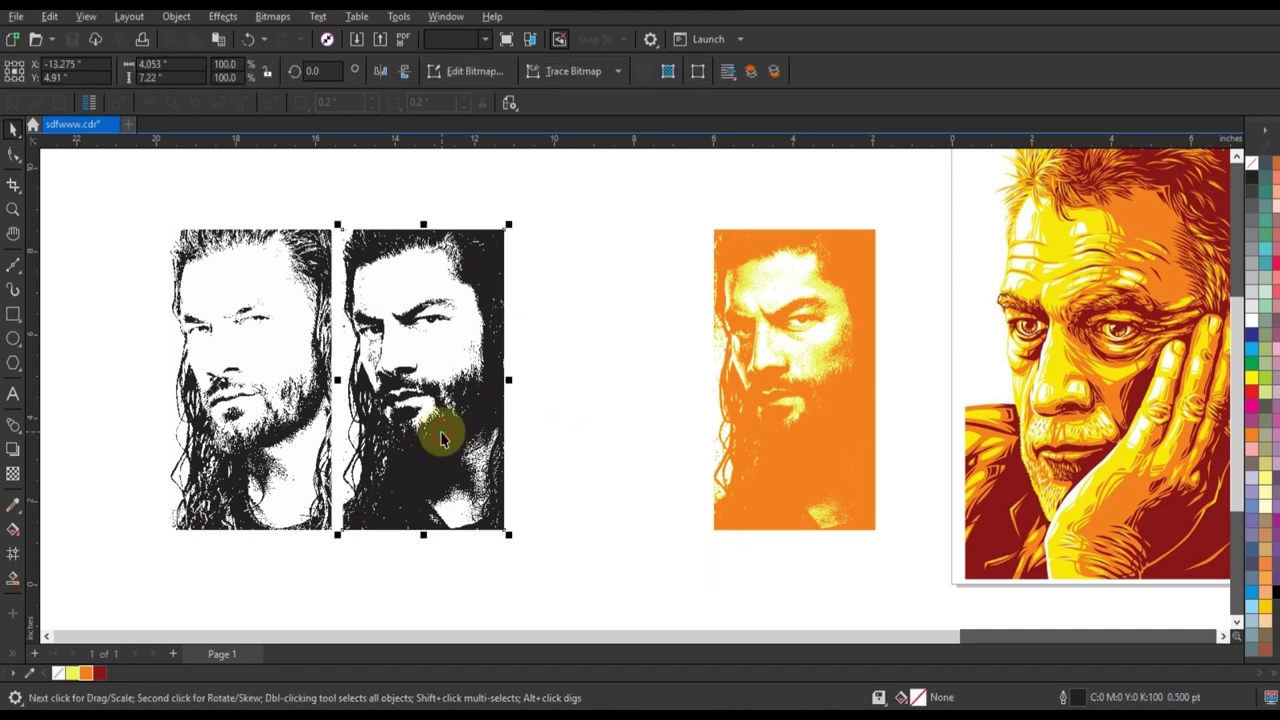
Outline-trace the second portrait as a Low Quality Image at Detail 100, removing a specified background colour
right_click(441, 432)
mouse_move(497, 285)
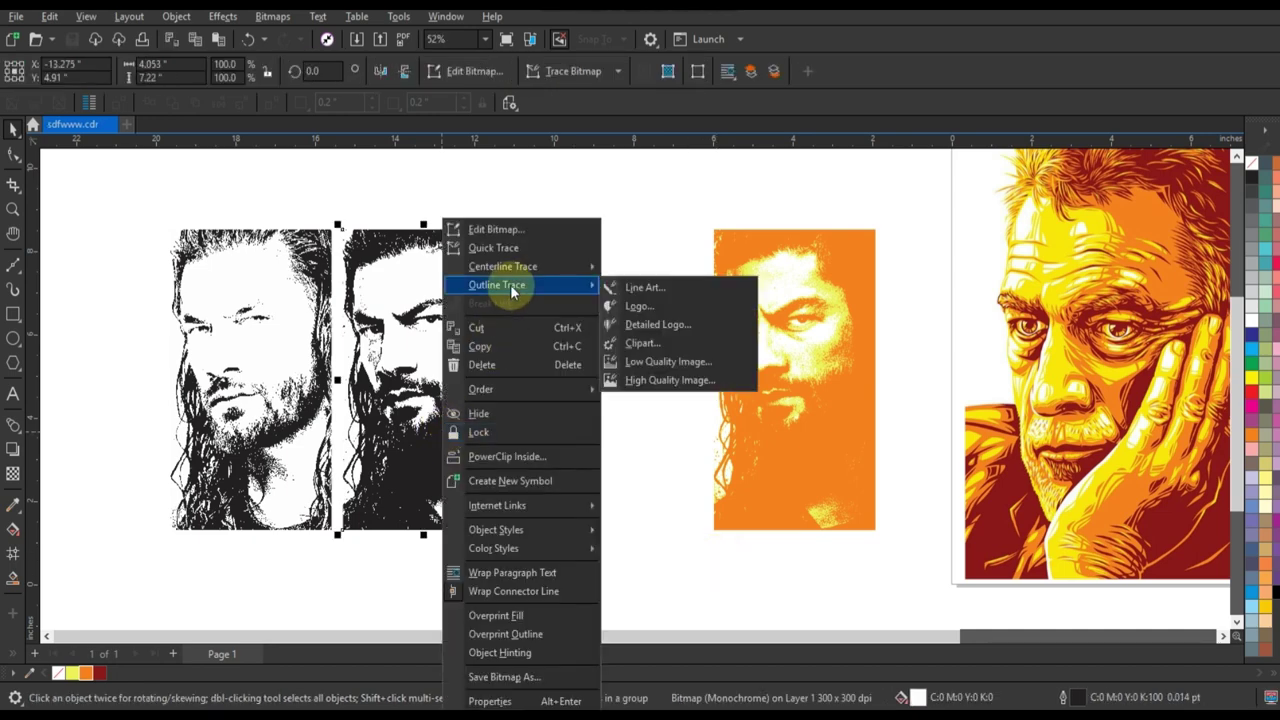
click(647, 363)
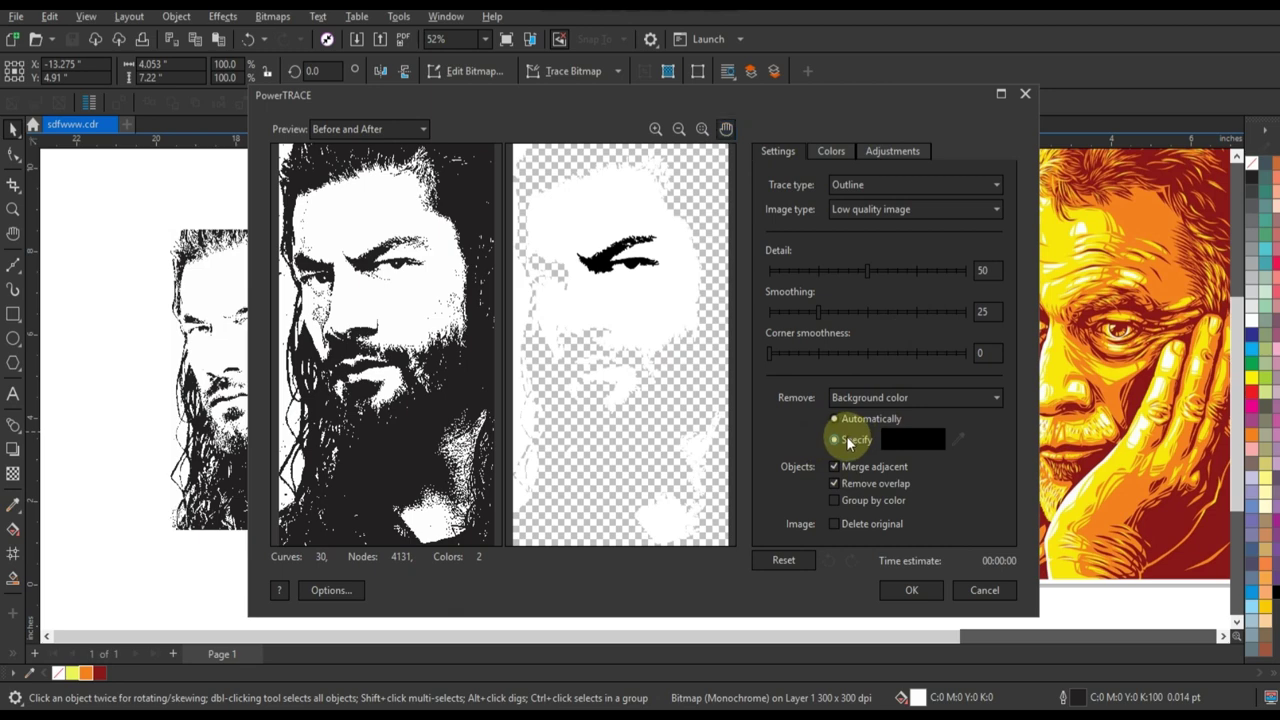
click(846, 441)
click(965, 272)
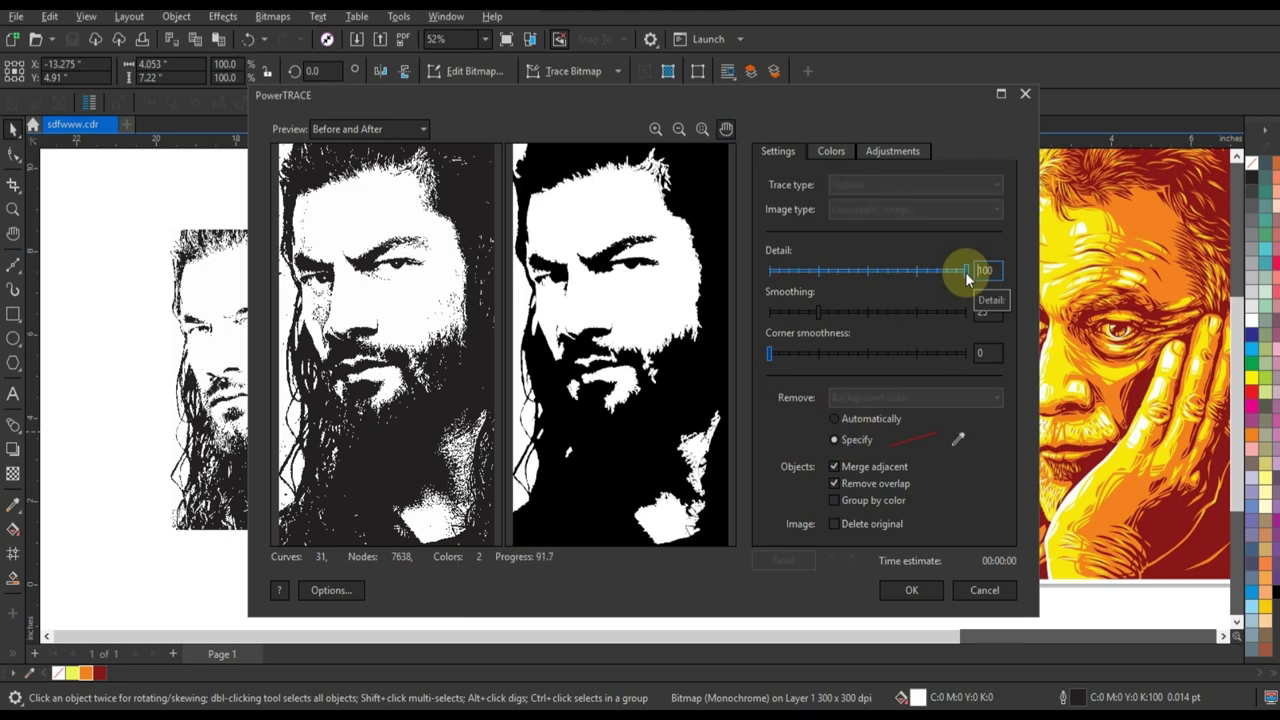
click(915, 590)
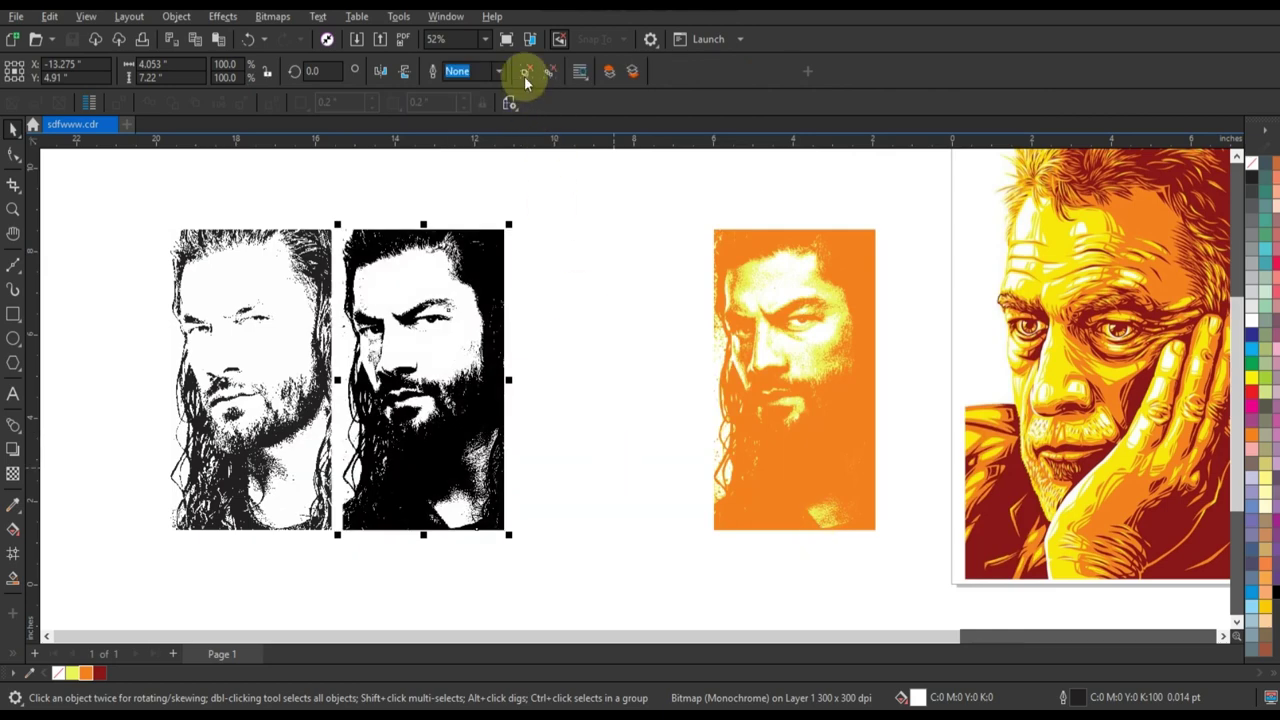
Fill the ungrouped second trace dark red, center it on the orange layer, and zoom to the portrait
click(525, 76)
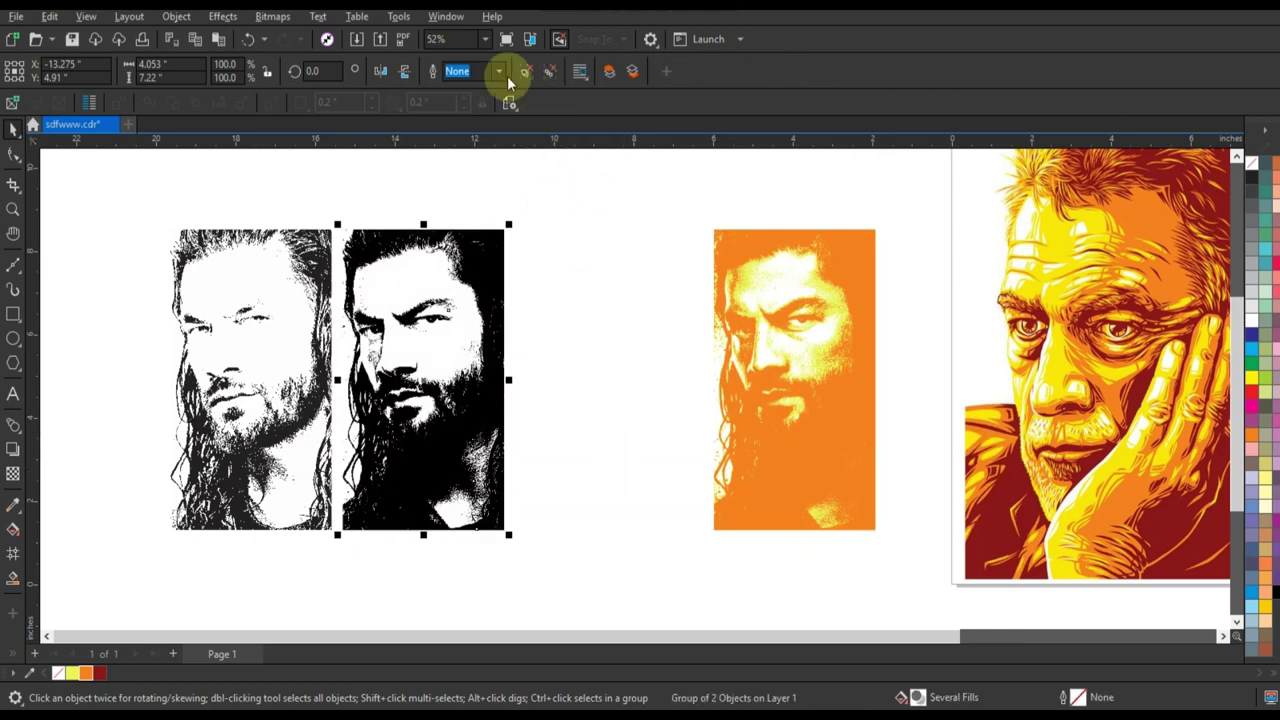
click(502, 235)
click(104, 673)
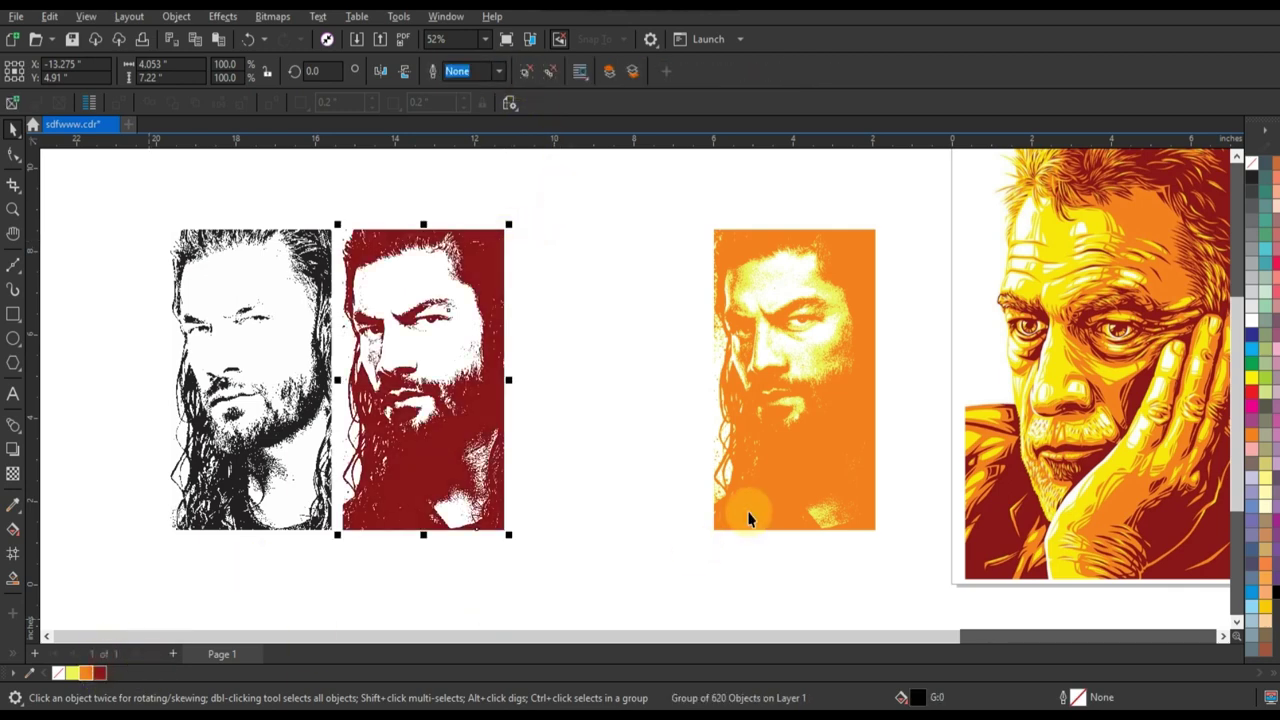
shift+click(749, 516)
key(c)
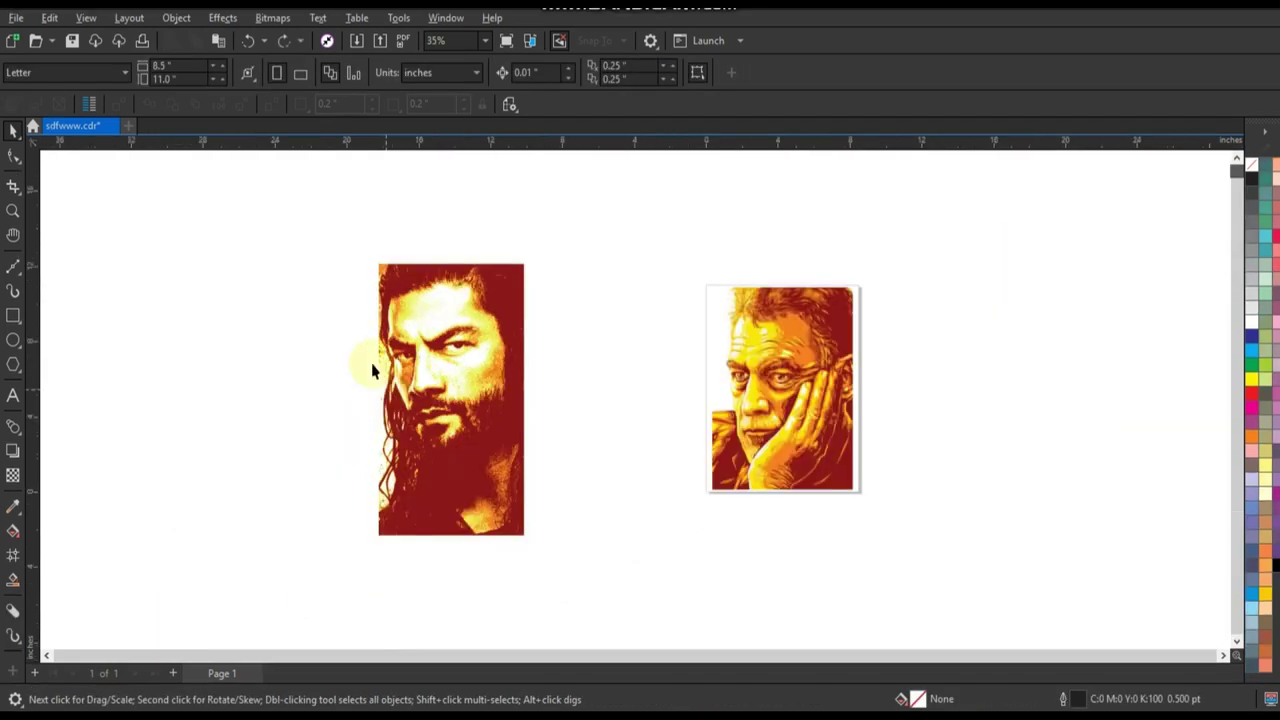
drag(557, 575, 563, 560)
key(shift+F2)
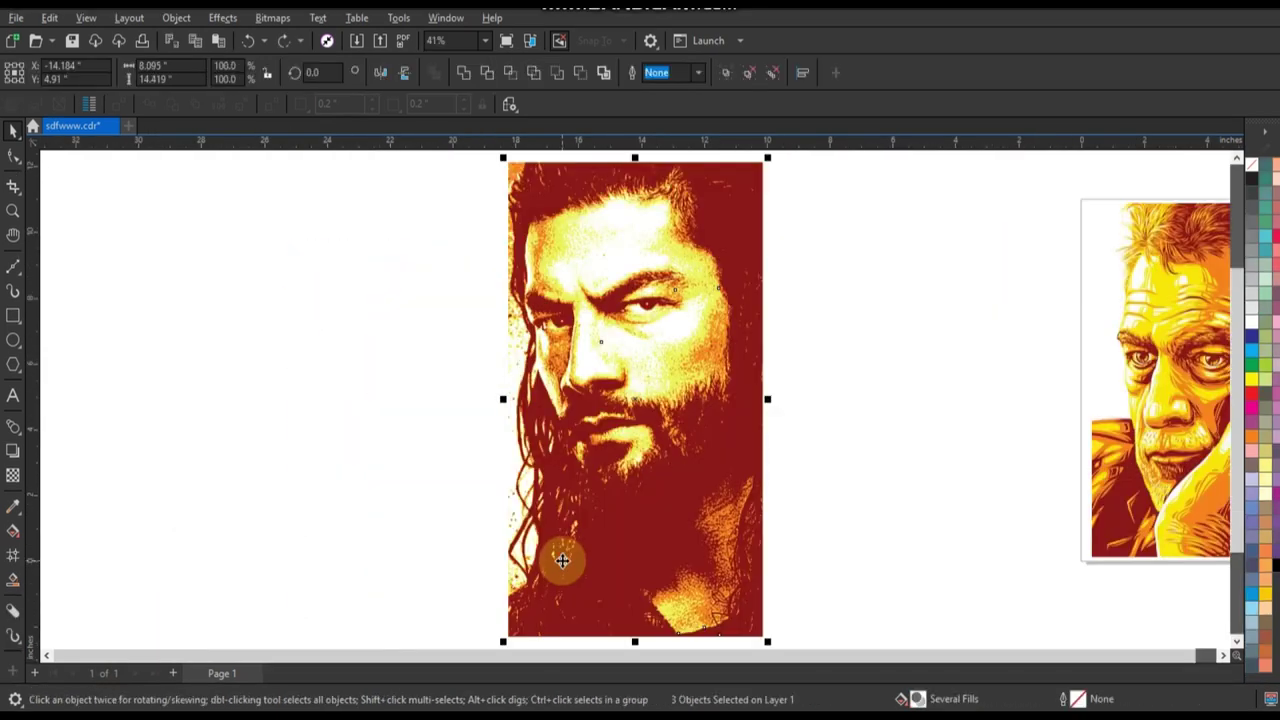
Place a duplicate of the red-and-yellow layered portrait to its left
click(228, 433)
scroll(583, 435, down, 1)
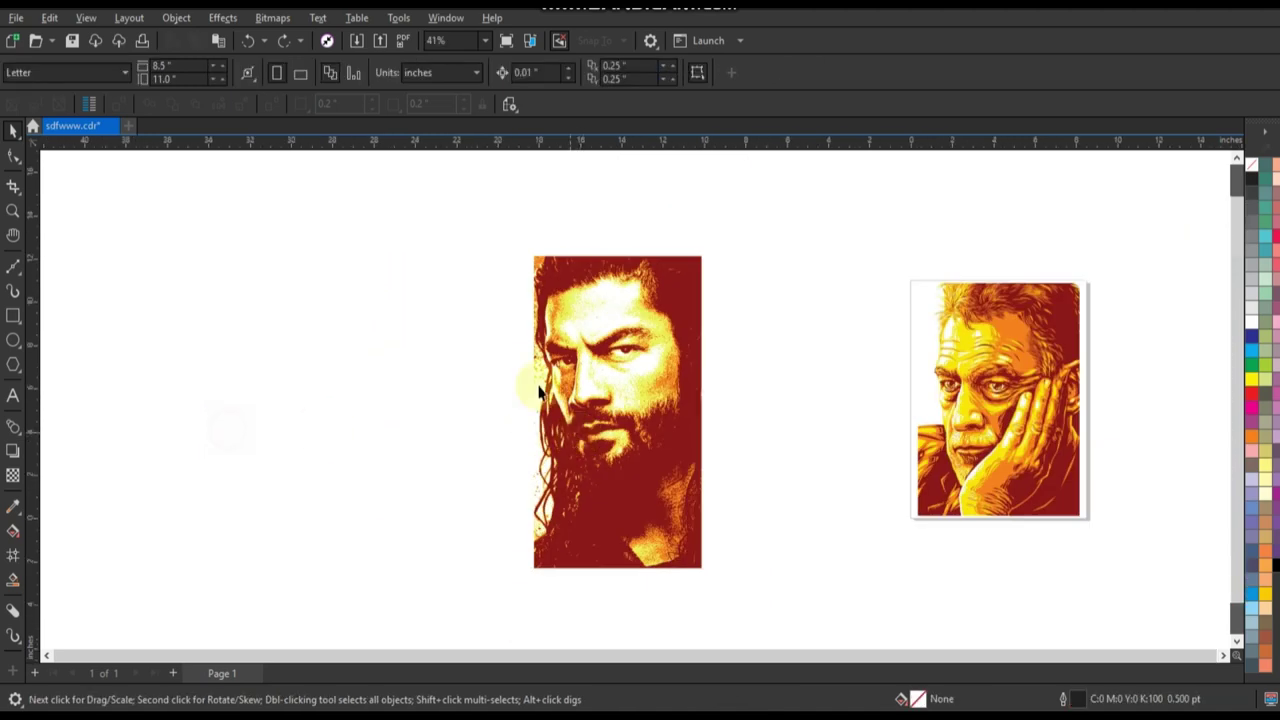
drag(477, 229, 731, 571)
drag(643, 494, 392, 510)
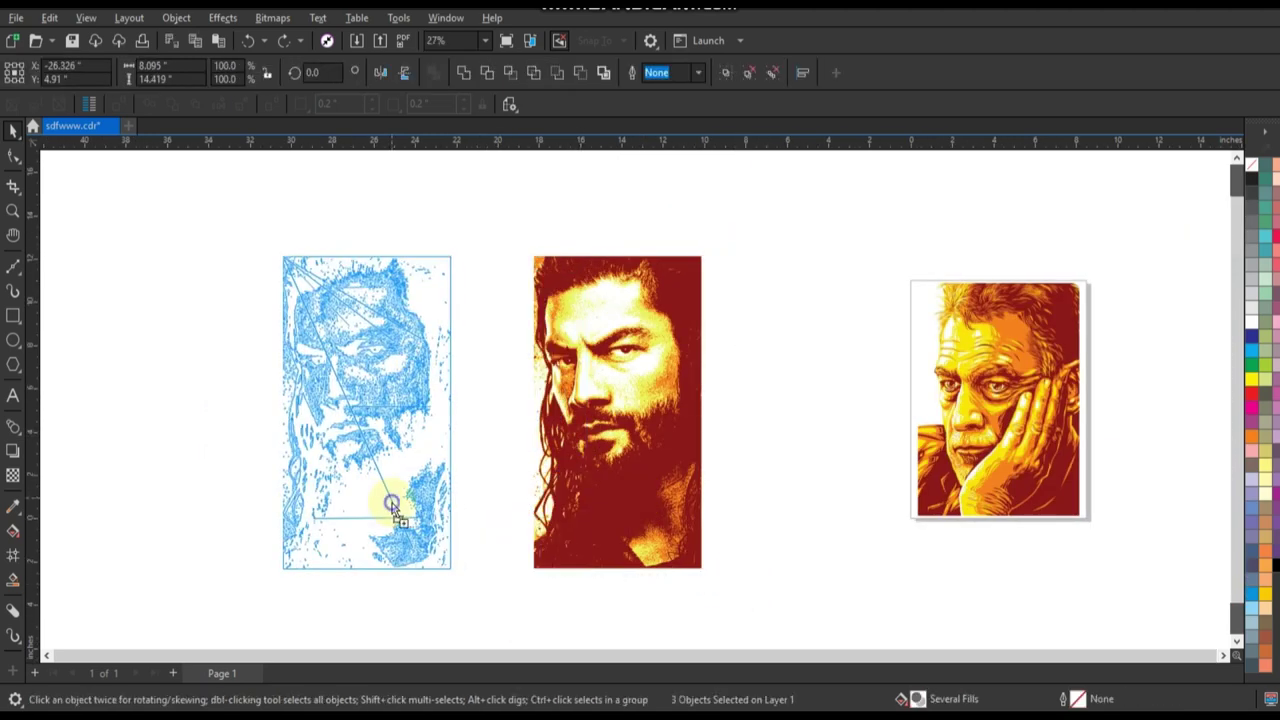
key(shift+F2)
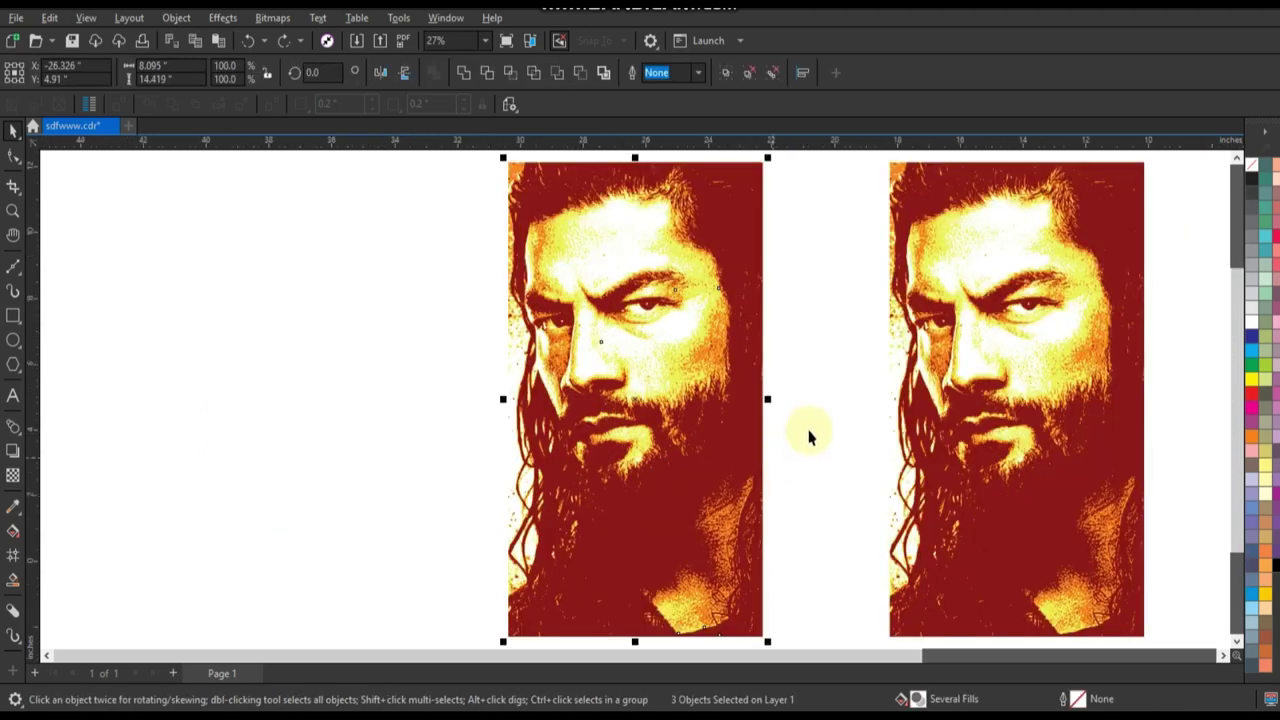
scroll(809, 429, down, 1)
Recolour the copy's layers lime green, green and black, realigning the green layer onto the lime one
drag(765, 323, 523, 349)
drag(771, 395, 644, 397)
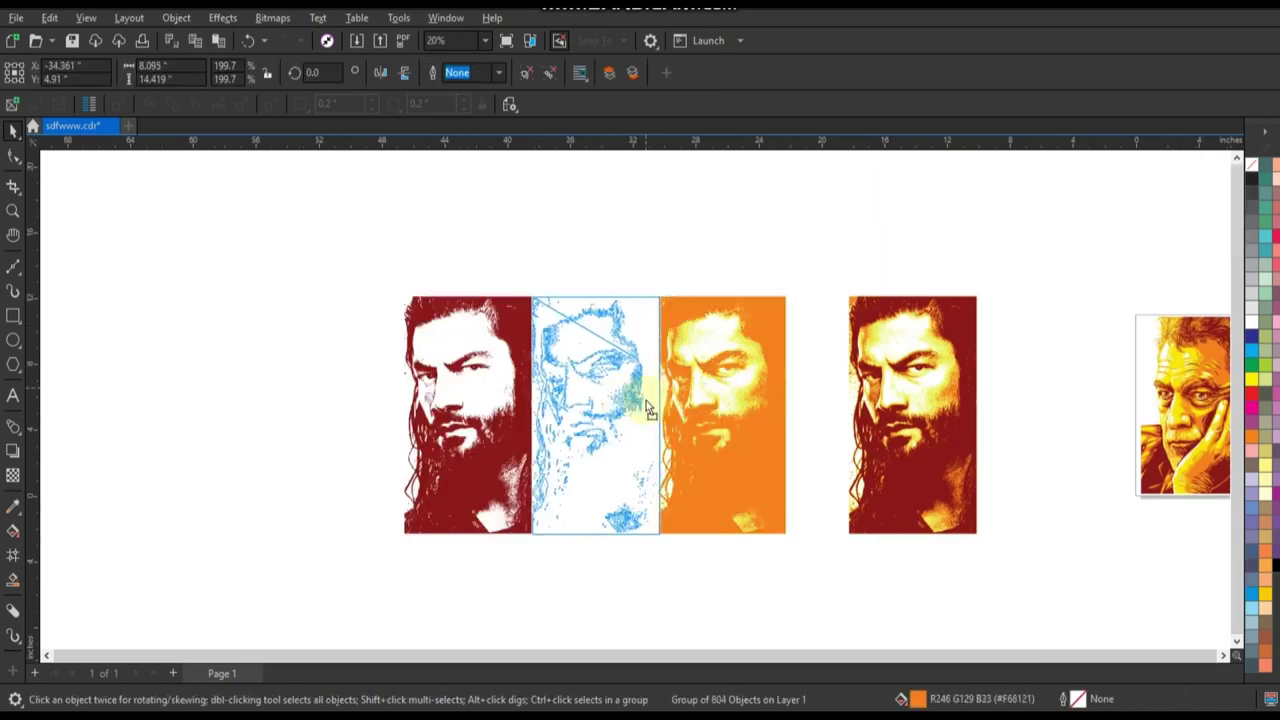
click(1268, 378)
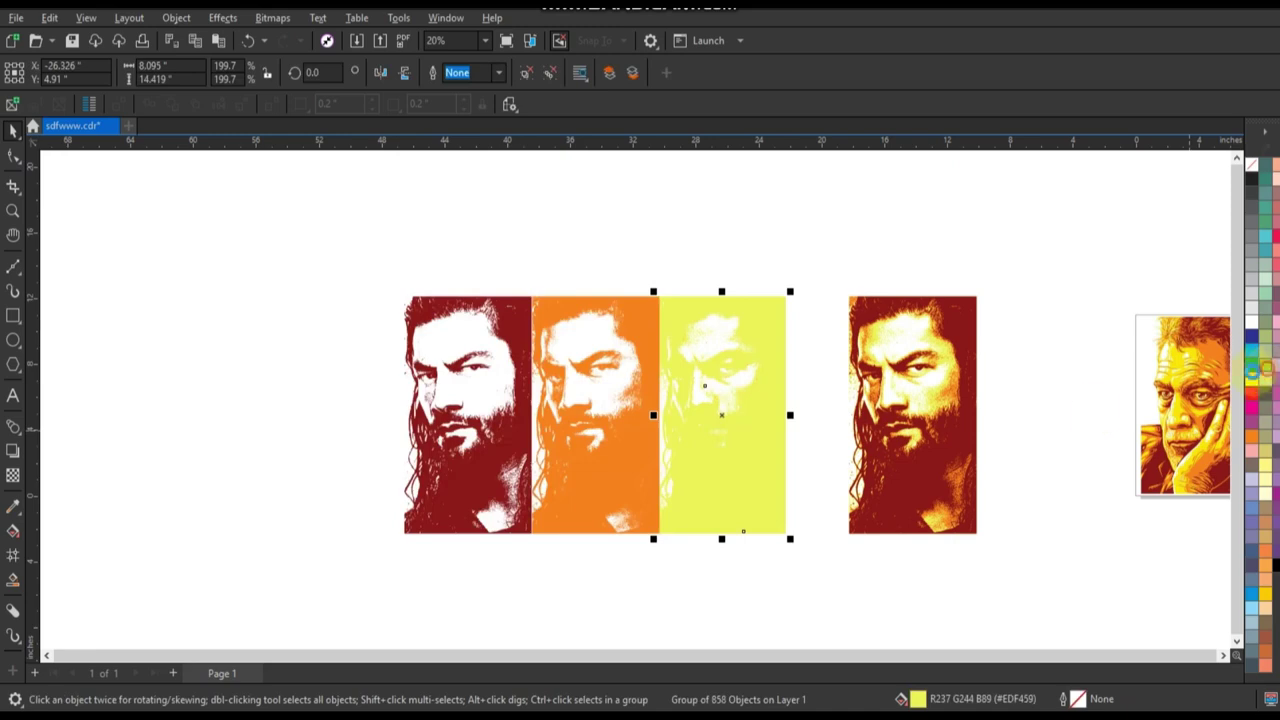
click(1262, 368)
click(640, 440)
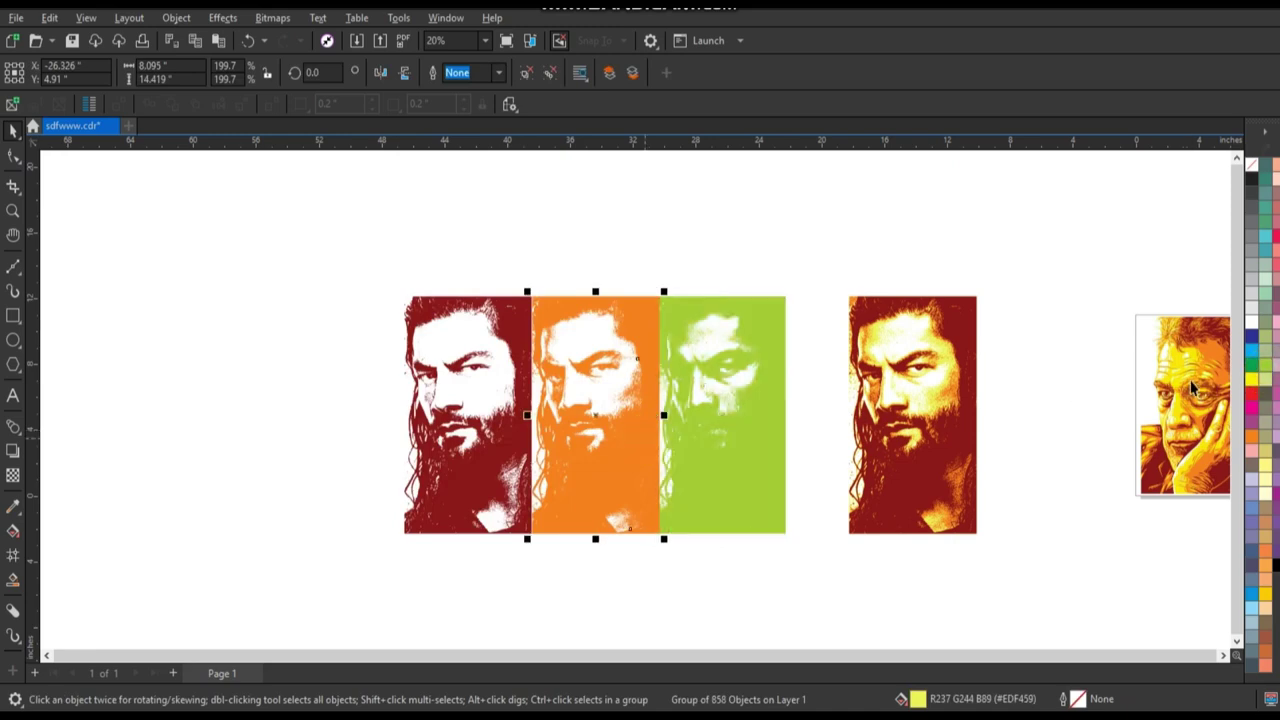
click(1248, 372)
shift+click(782, 450)
key(r)
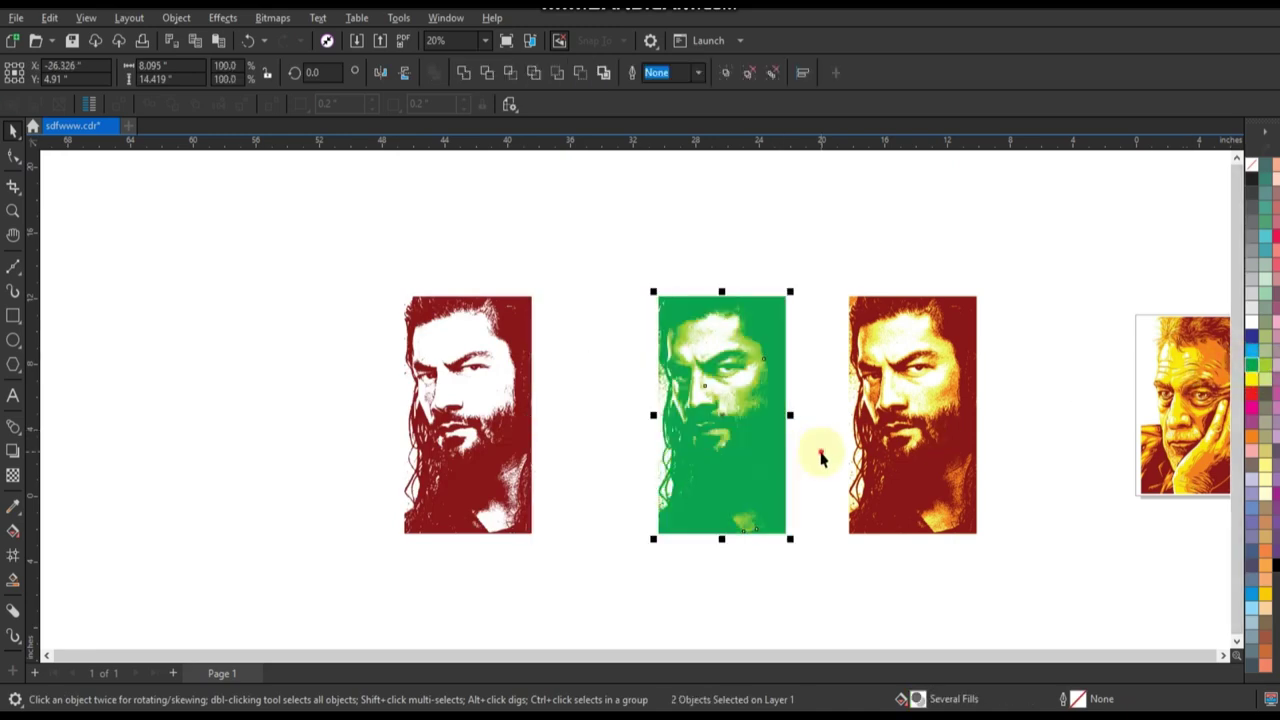
click(484, 450)
click(1275, 568)
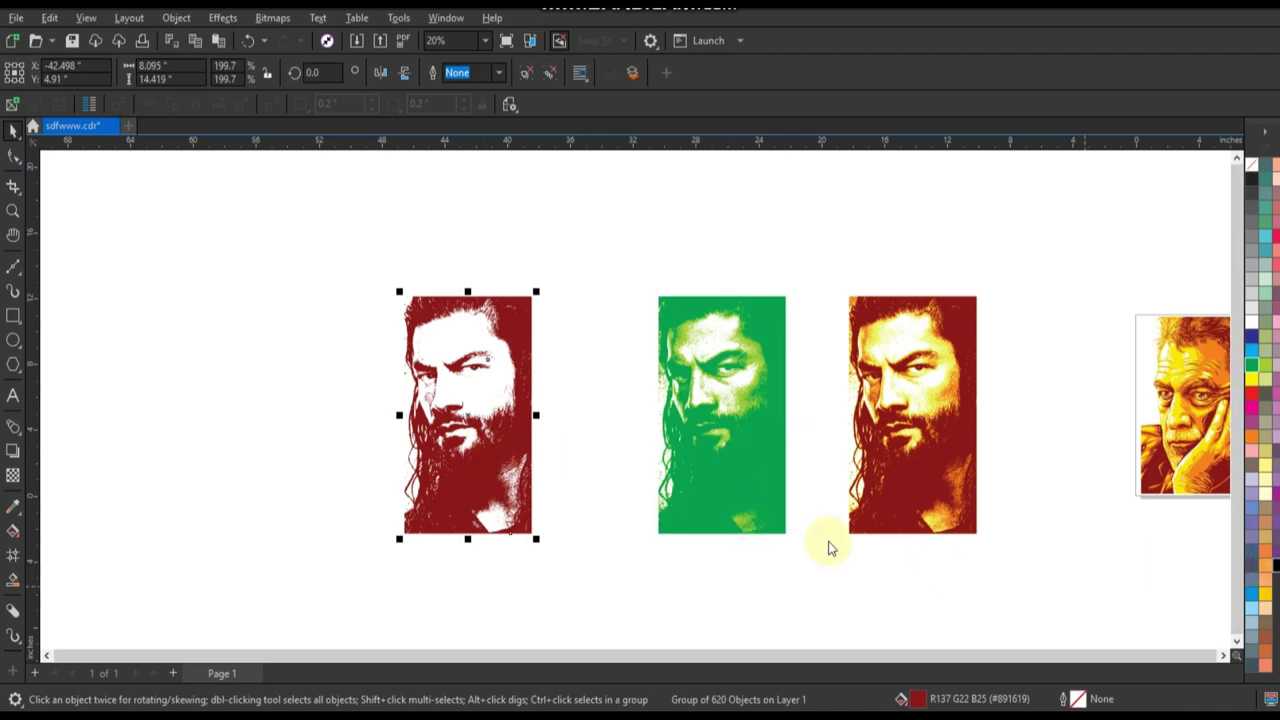
shift+click(777, 523)
Place a copy of the green portrait beside it and pull its black and green layers apart
key(r)
click(600, 357)
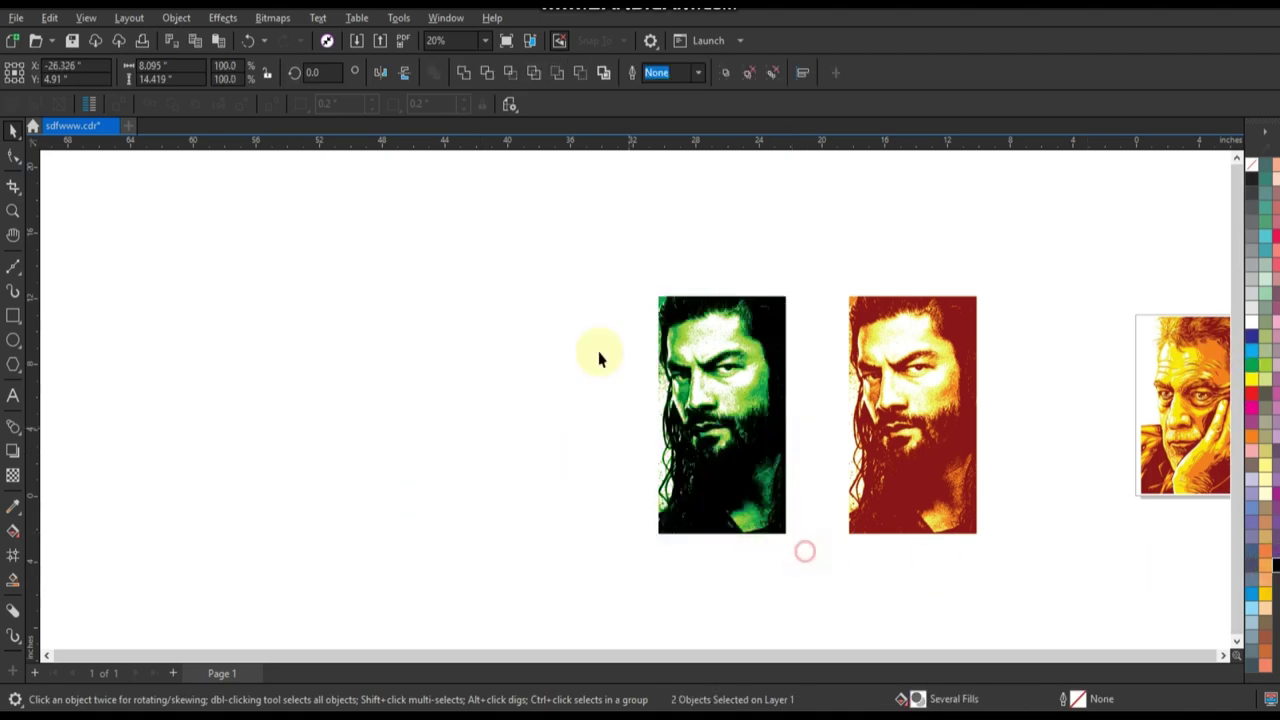
drag(586, 277, 794, 558)
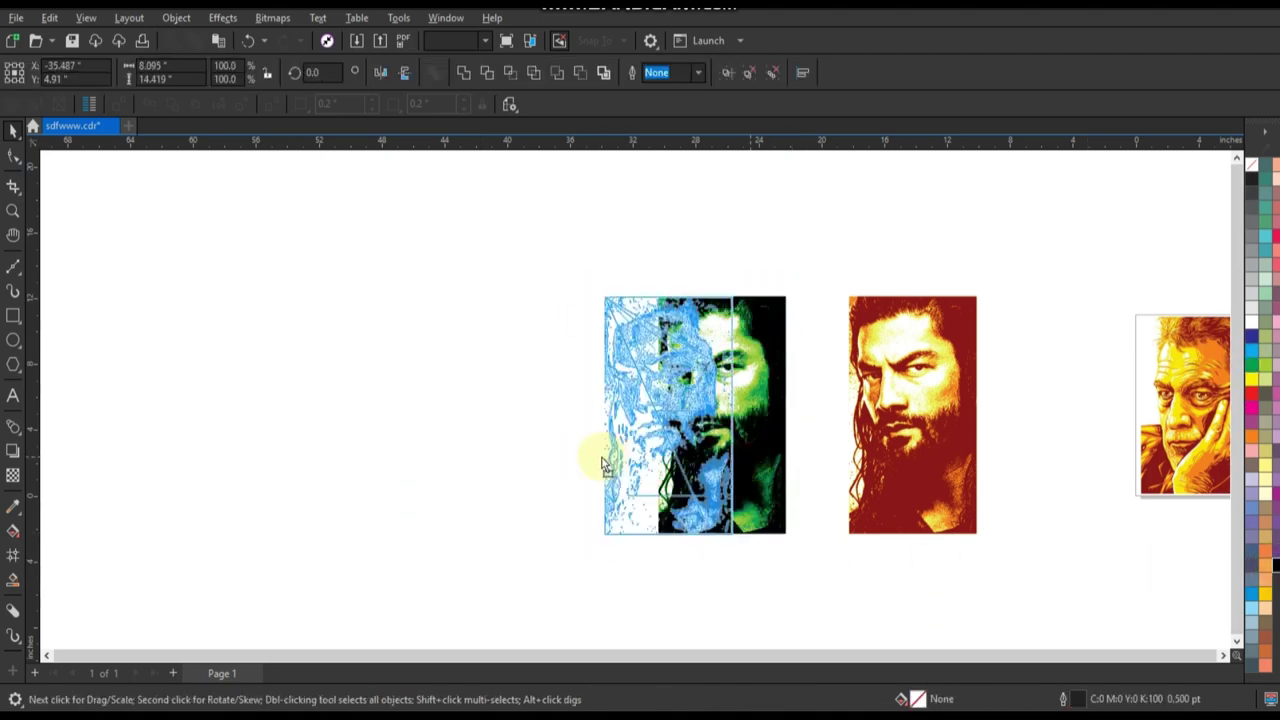
drag(750, 457, 587, 457)
drag(629, 574, 629, 566)
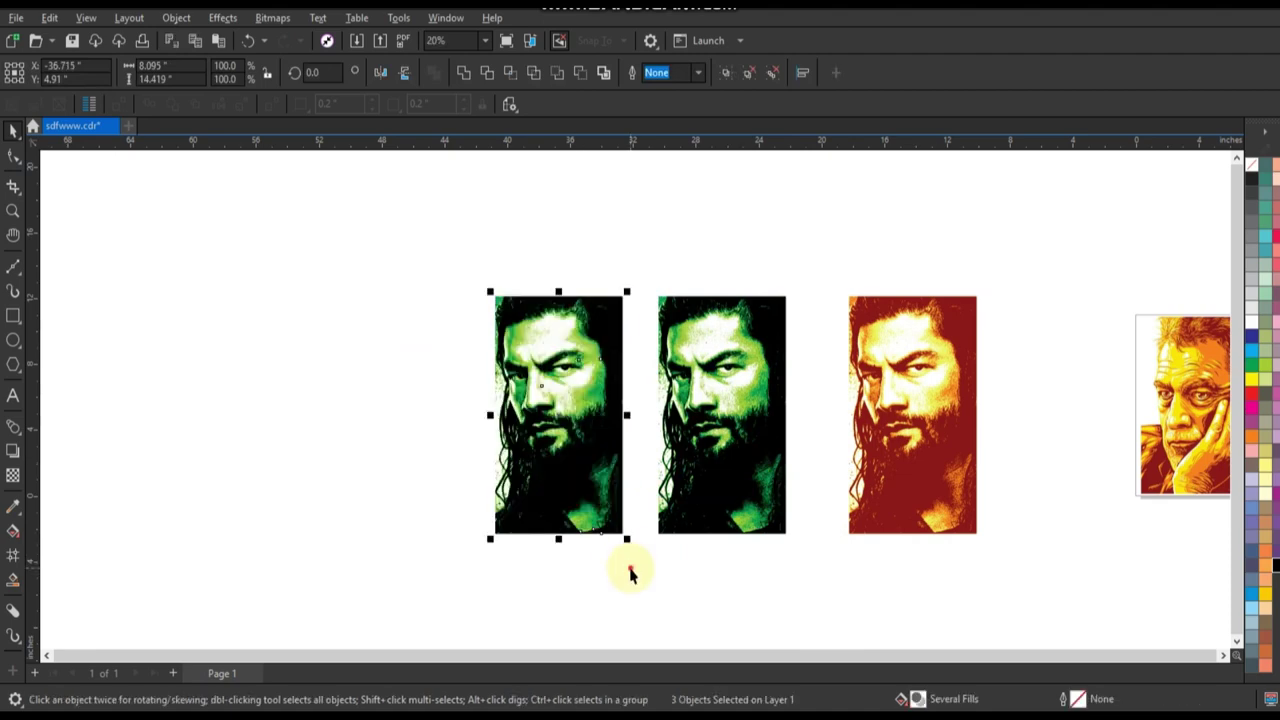
drag(571, 443, 390, 452)
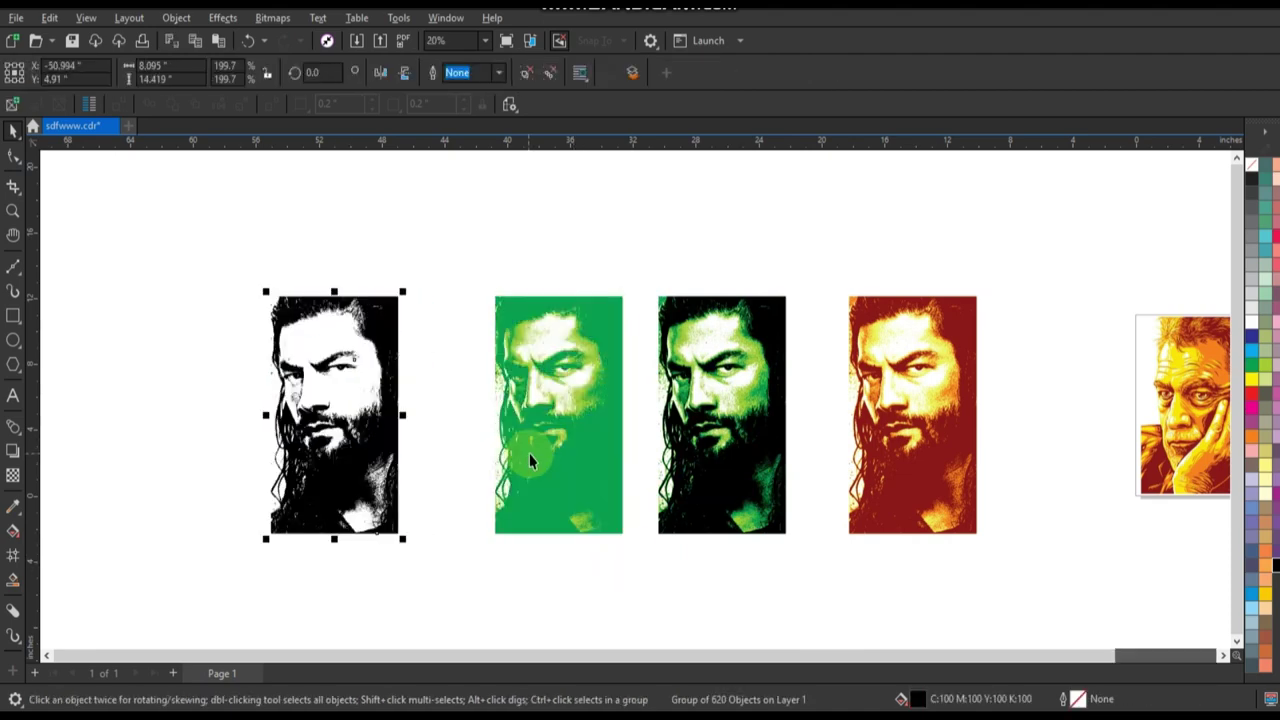
drag(529, 453, 436, 465)
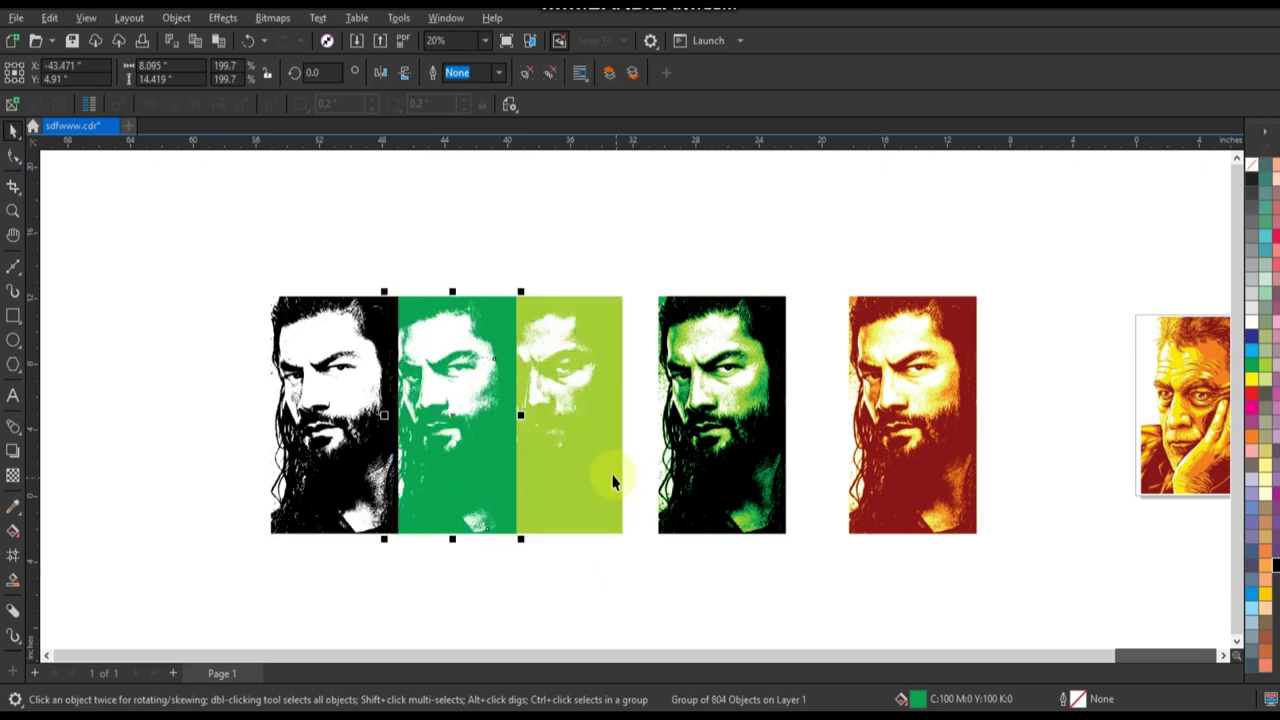
Recolour the lime layer light pink and the green layer magenta, then realign the layers
click(608, 476)
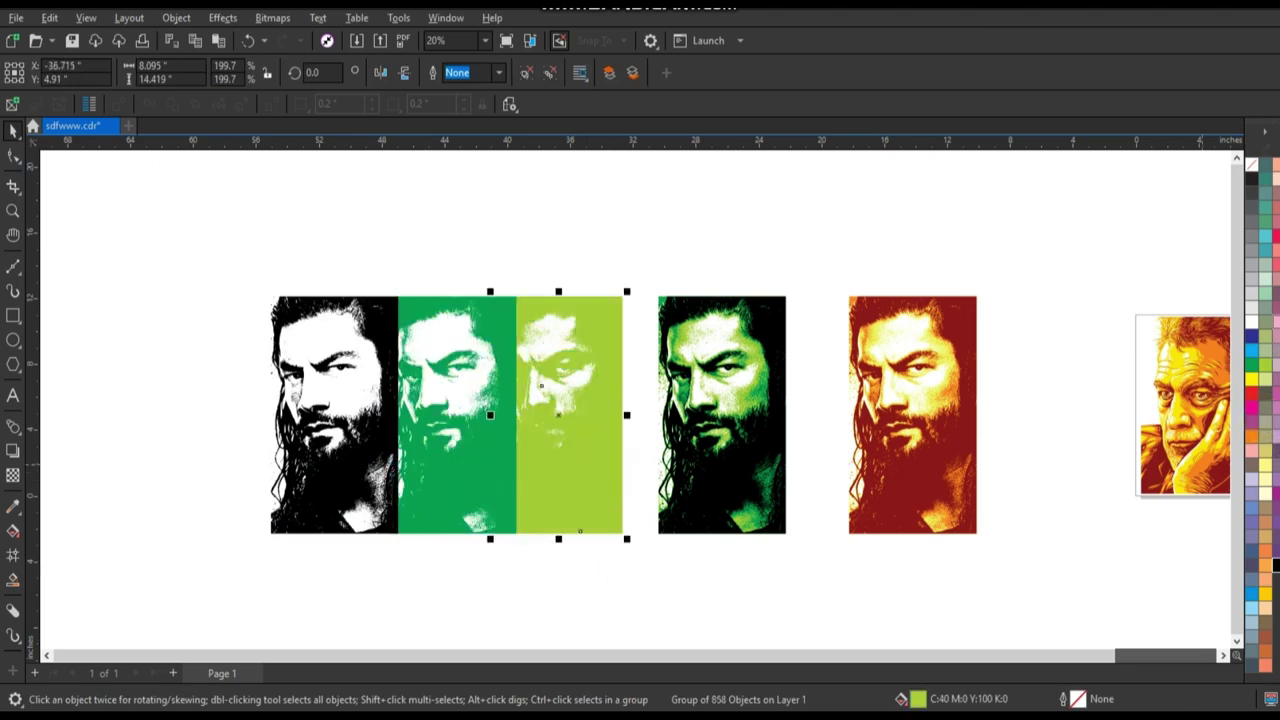
drag(1264, 405, 520, 457)
click(500, 463)
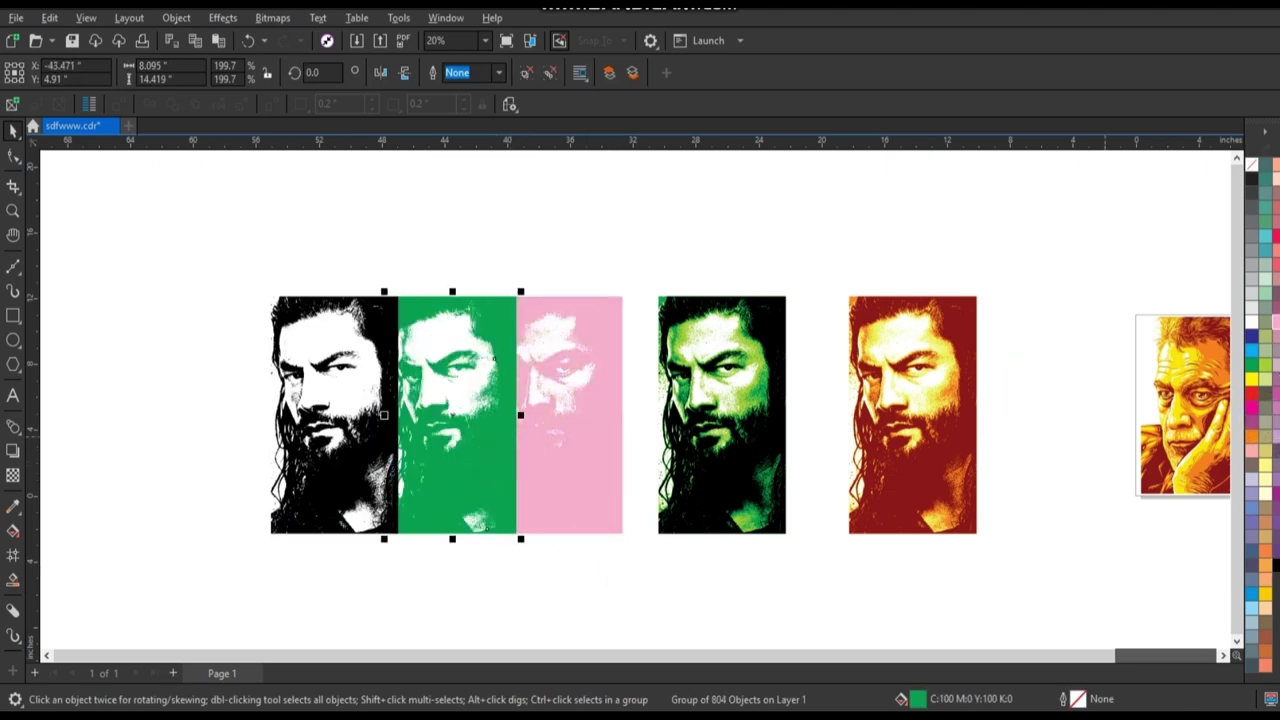
click(1252, 405)
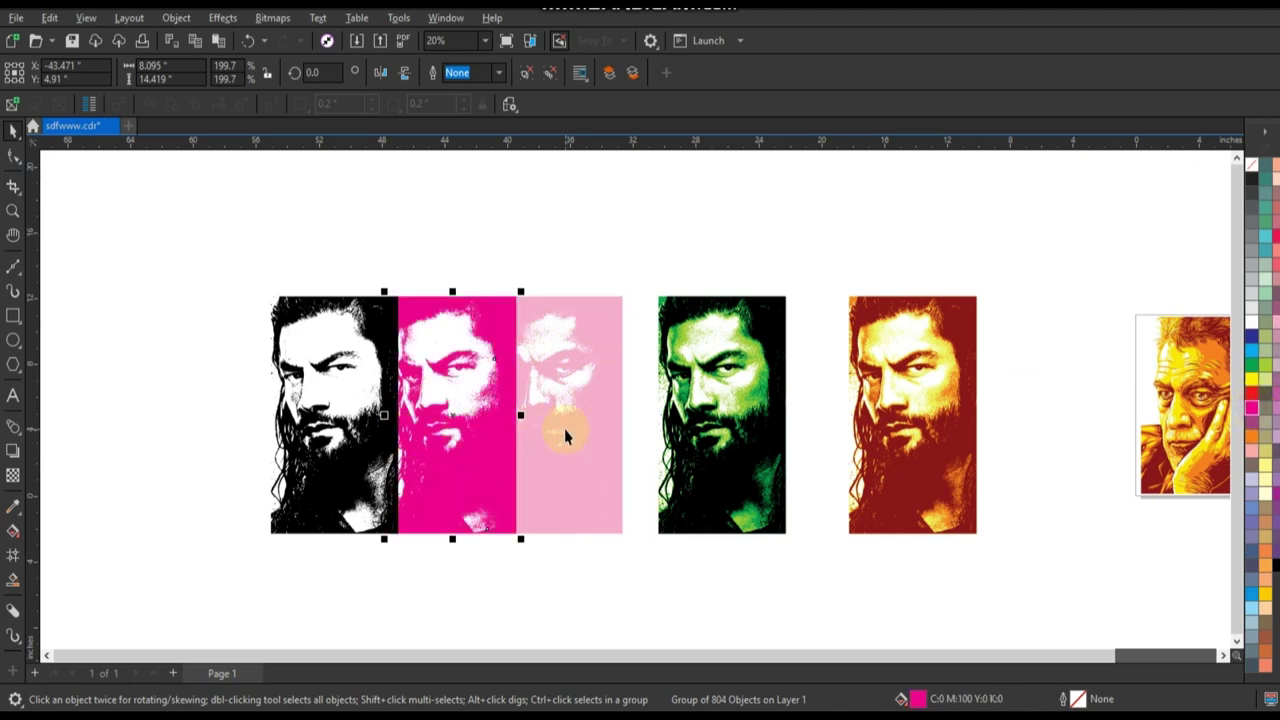
shift+click(566, 428)
key(e)
click(376, 483)
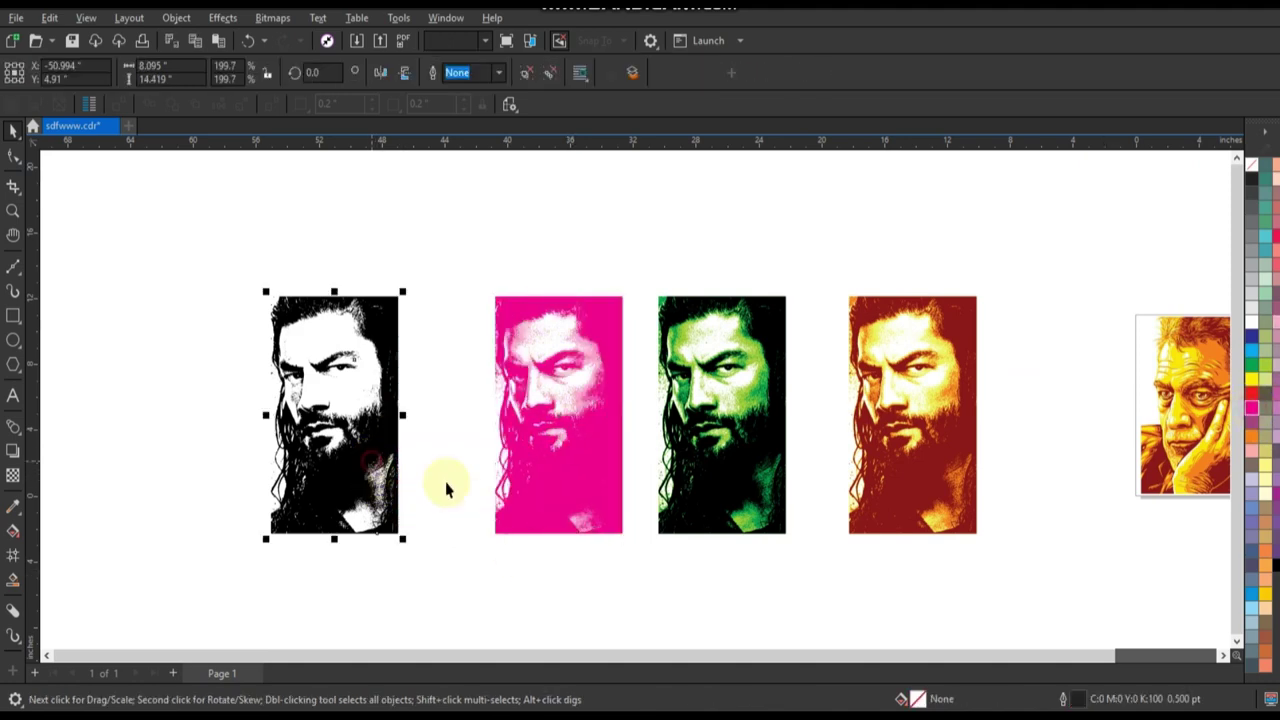
shift+click(560, 520)
Finish stacking the magenta portrait and place a layered copy for the blue version
key(c)
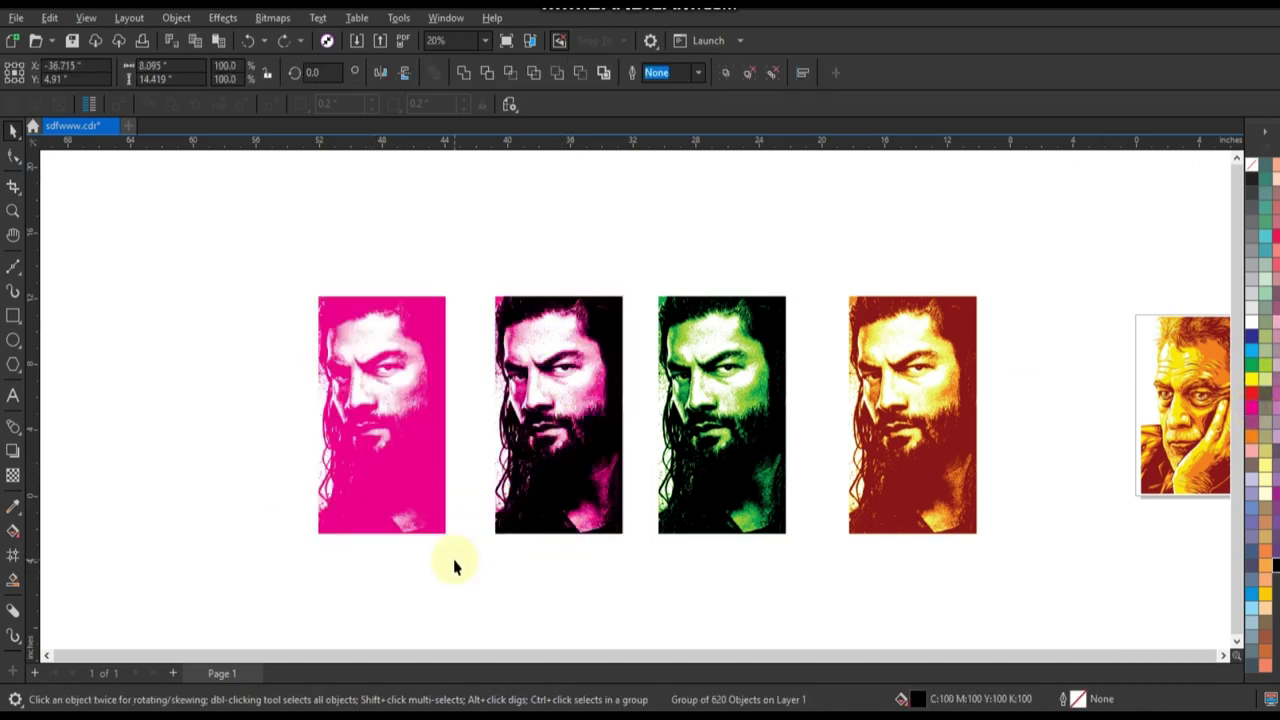
click(412, 495)
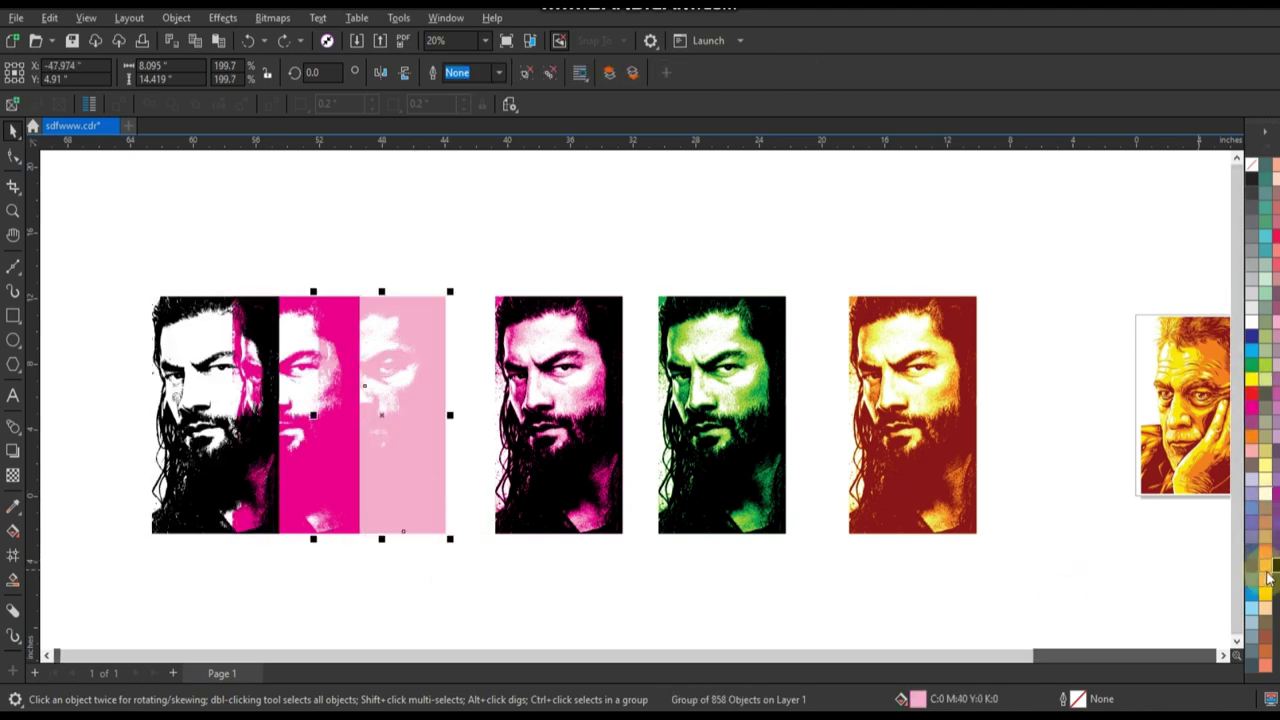
click(713, 508)
Recolour the copy's light pink layer light blue and hot-pink layer blue, then realign the layers
click(1252, 607)
click(337, 486)
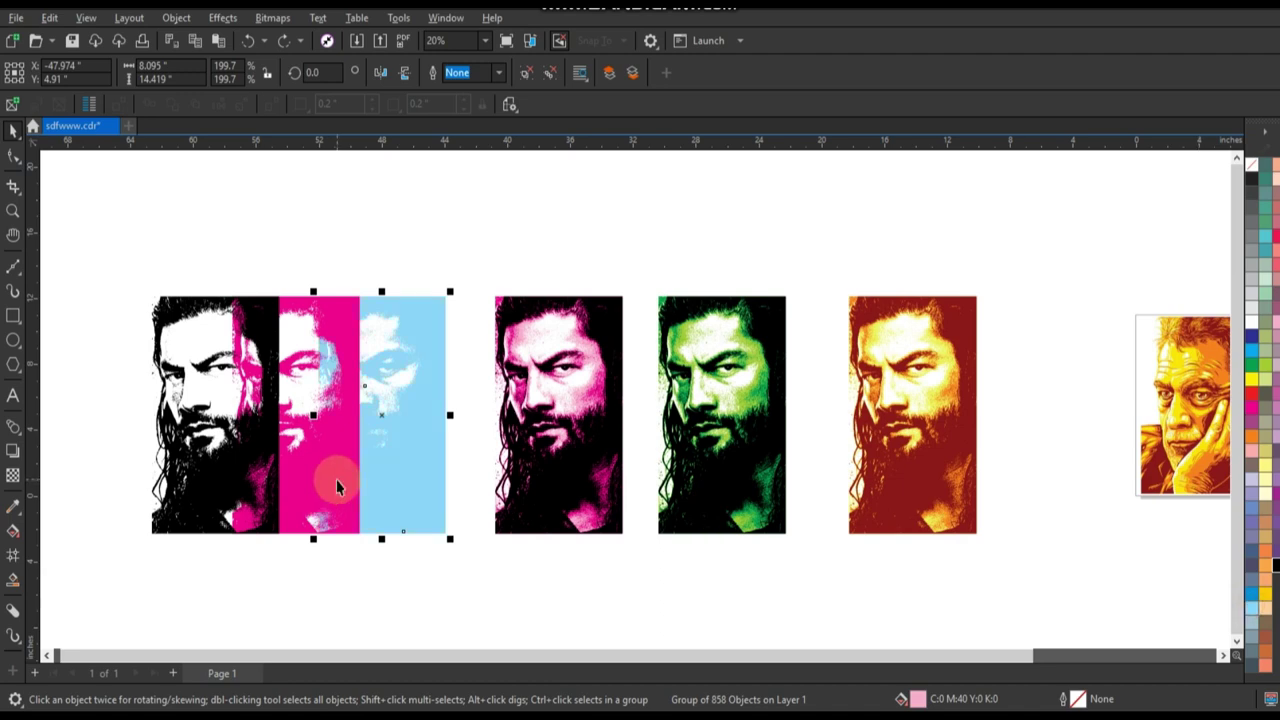
click(1248, 590)
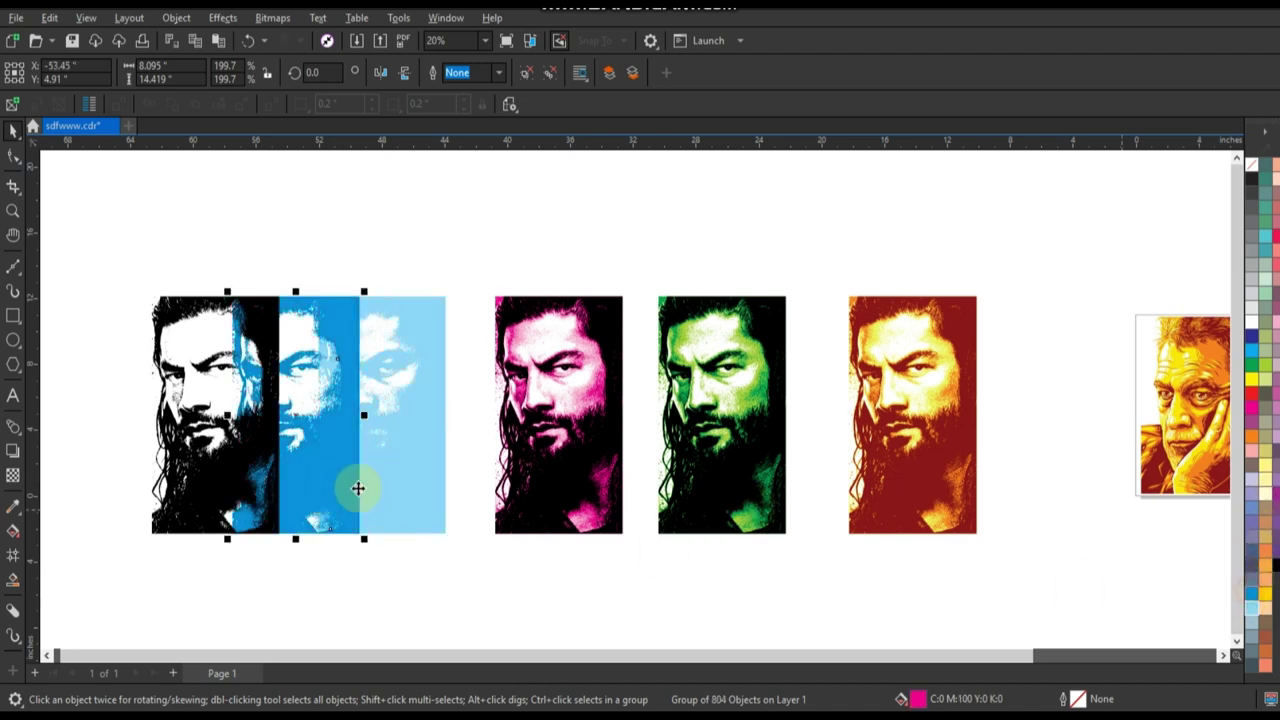
shift+click(415, 495)
key(e)
click(257, 457)
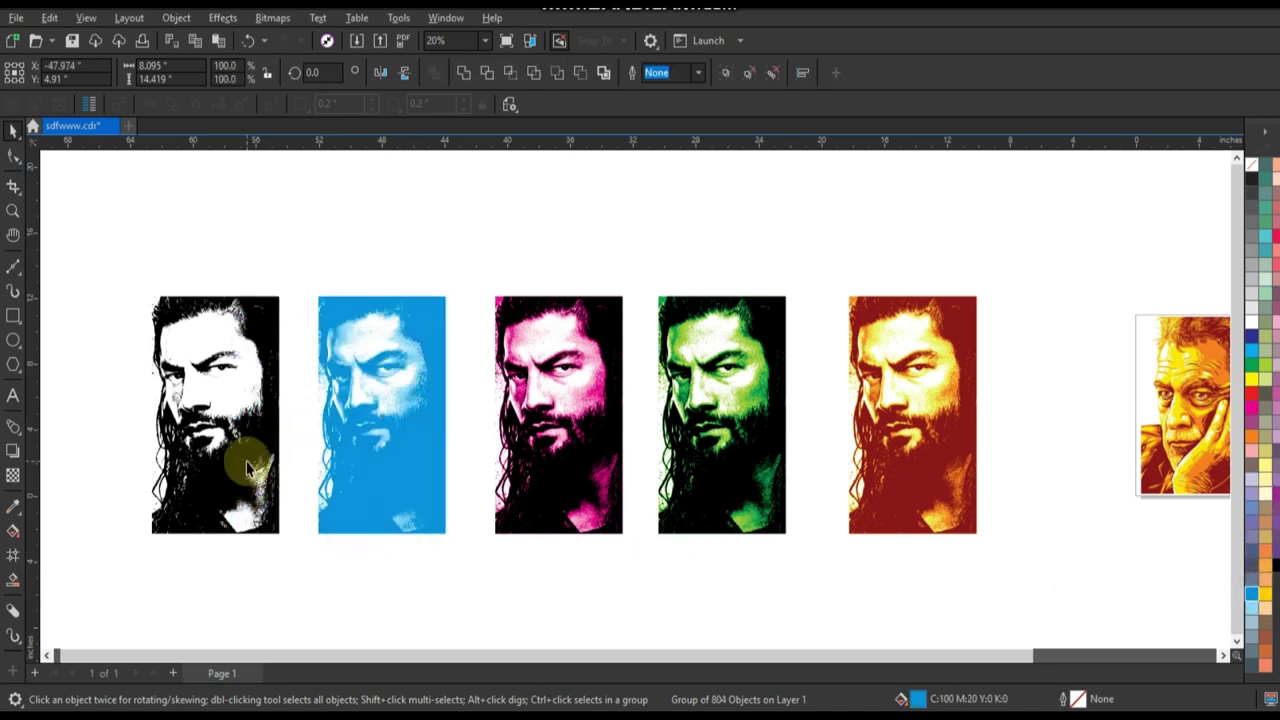
shift+click(435, 515)
Align the blue portrait's black layer, zoom to fit all four portraits, and preview full screen
key(e)
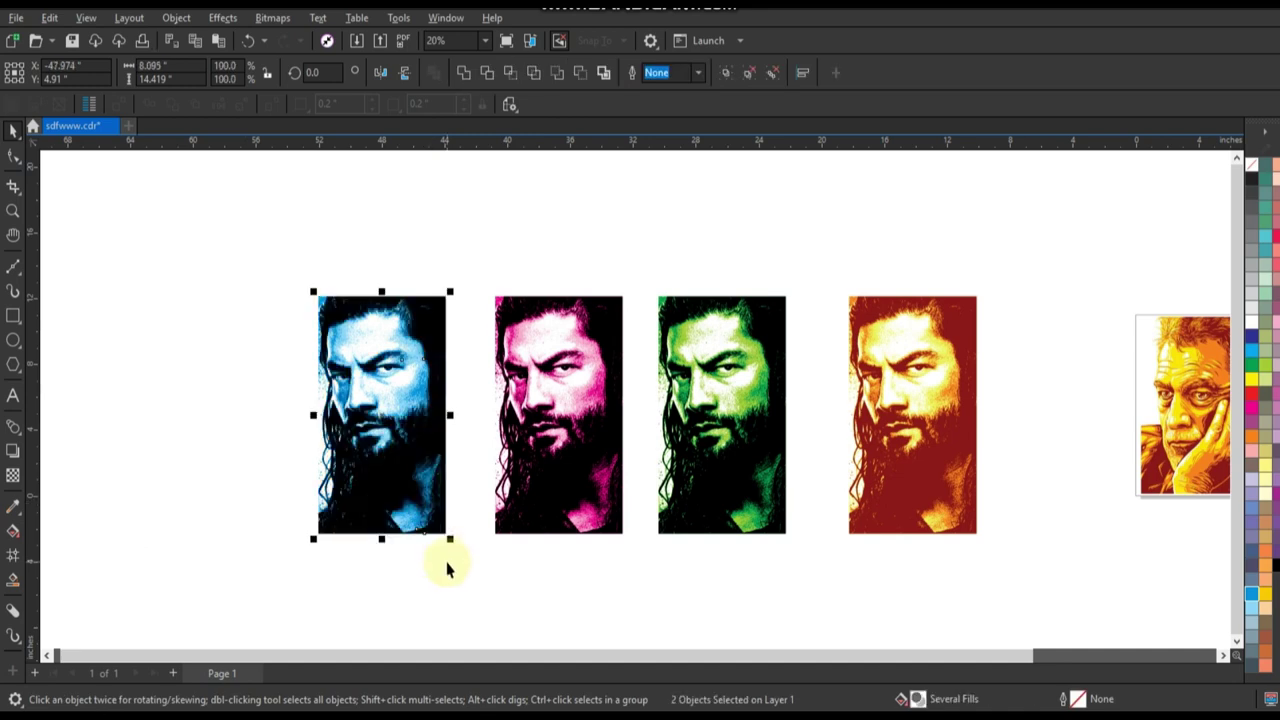
mouse_move(244, 284)
mouse_down()
mouse_move(863, 541)
mouse_move(990, 555)
mouse_up()
key(shift+F2)
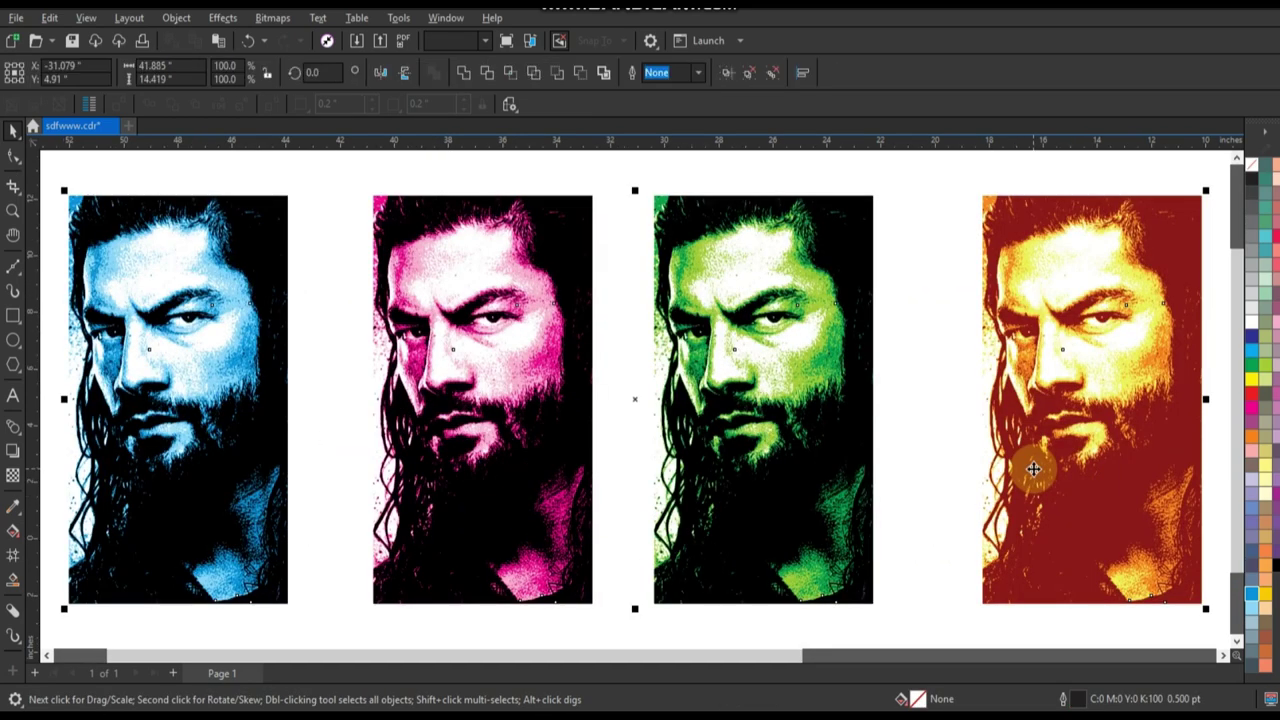
key(F9)
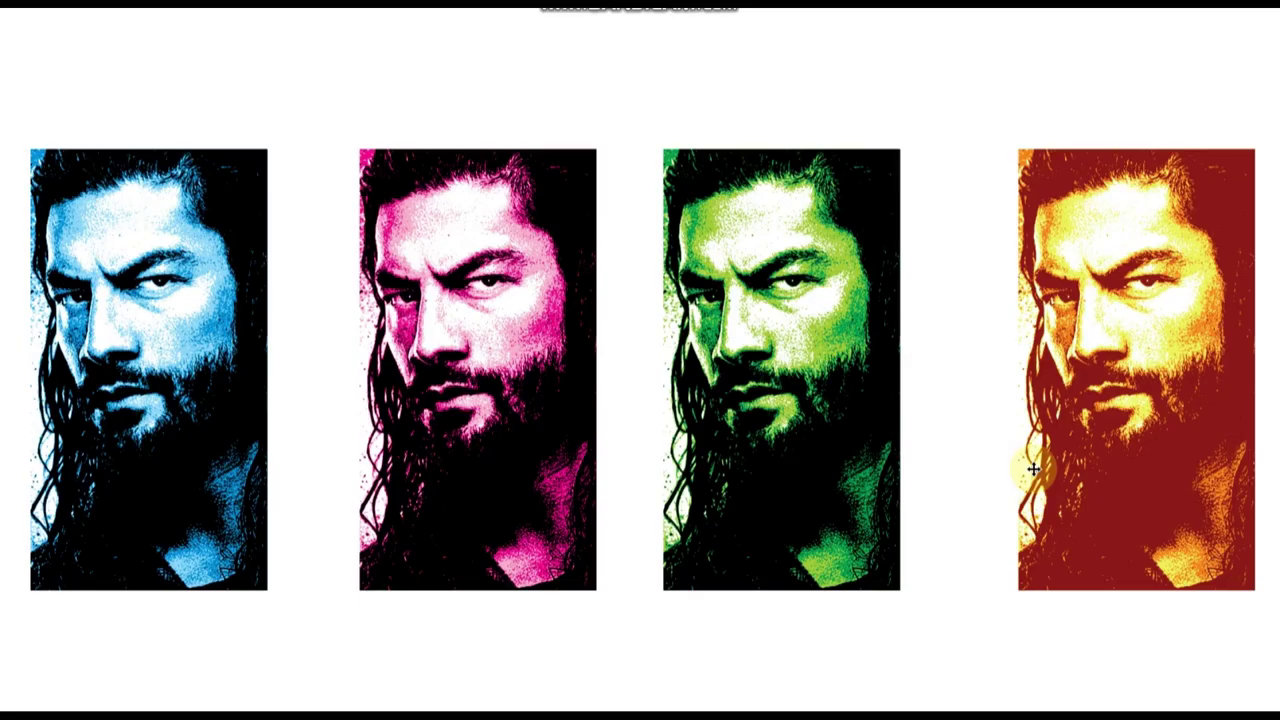